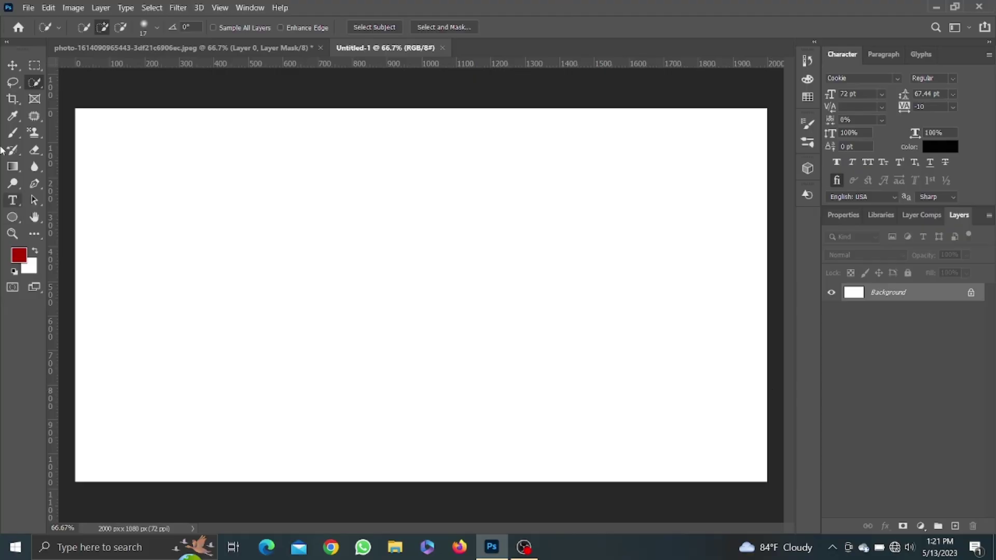
Step: Create a new blank white 2000 × 1080 px, 72 ppi document
{"action": "left_click", "coordinate": [12, 65]}
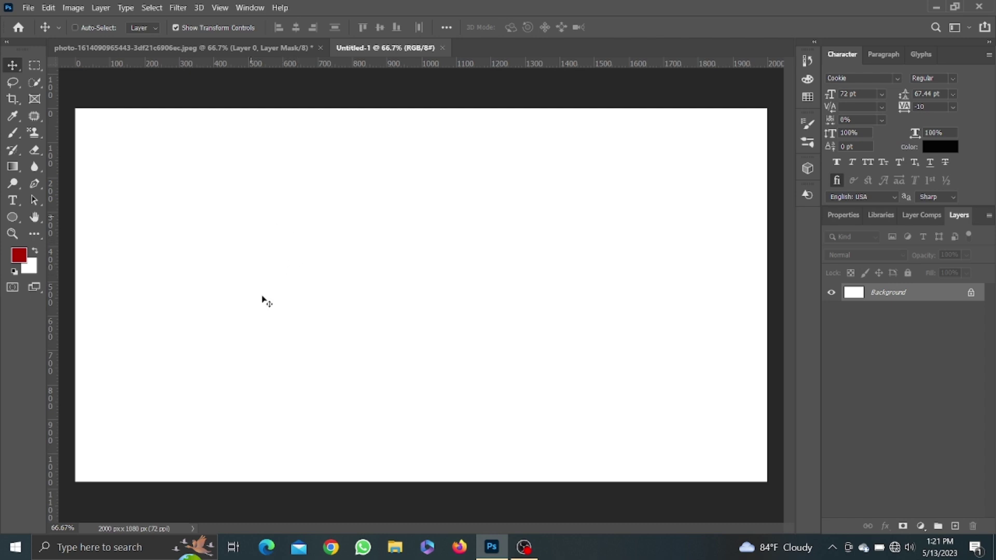
{"action": "left_click", "coordinate": [22, 7]}
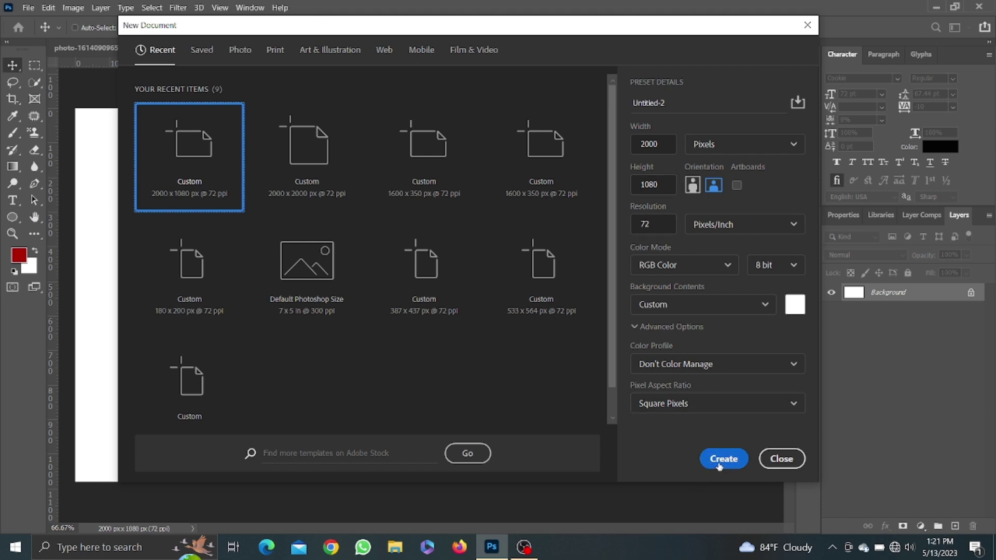
{"action": "left_click", "coordinate": [720, 467]}
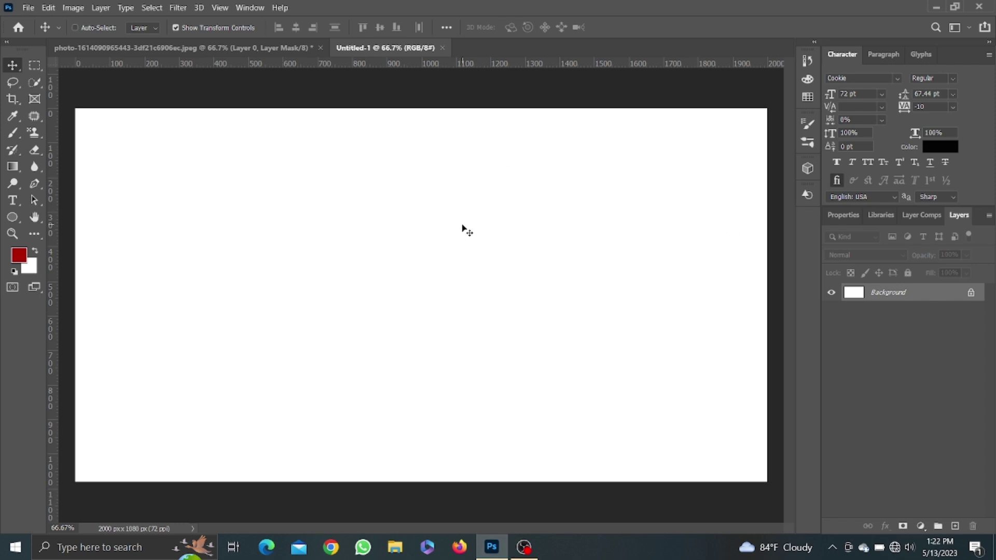
Step: Type the text 'Anuska' on the canvas and enlarge it to about 764%
{"action": "left_click", "coordinate": [13, 205]}
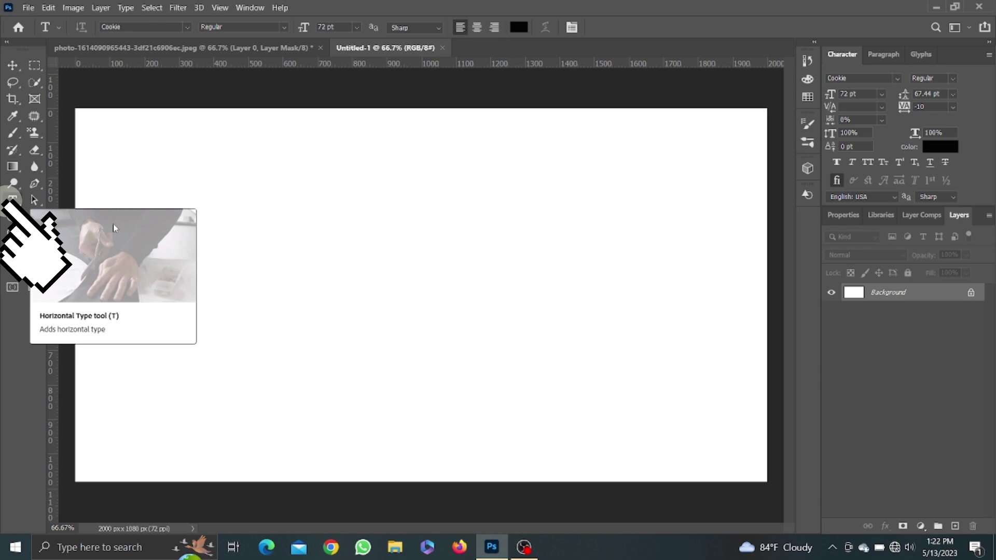
{"action": "left_click", "coordinate": [287, 201]}
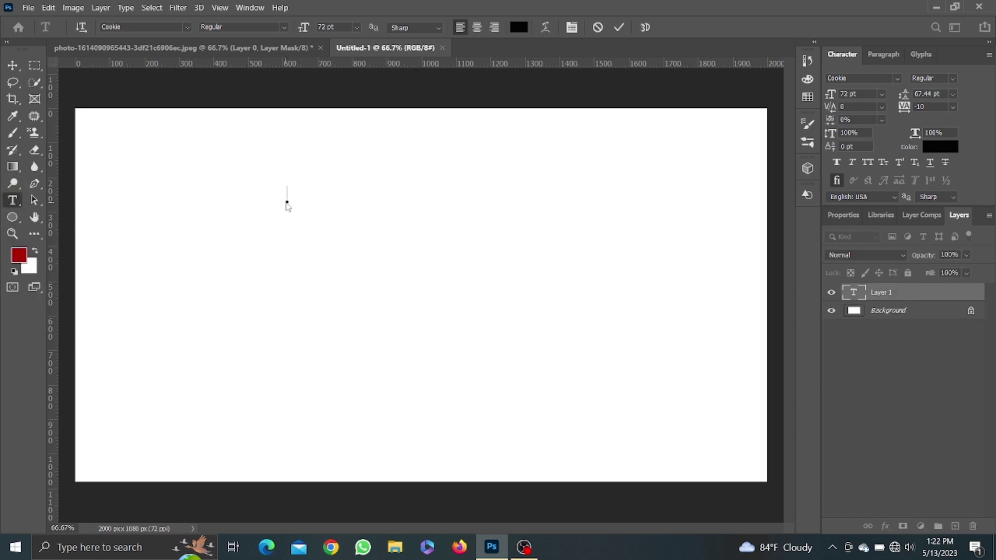
{"action": "type", "text": "A"}
{"action": "key", "text": "BackSpace"}
{"action": "type", "text": "An"}
{"action": "type", "text": "uska"}
{"action": "key", "text": "ctrl+Return"}
{"action": "left_click_drag", "start_coordinate": [342, 210], "coordinate": [702, 371]}
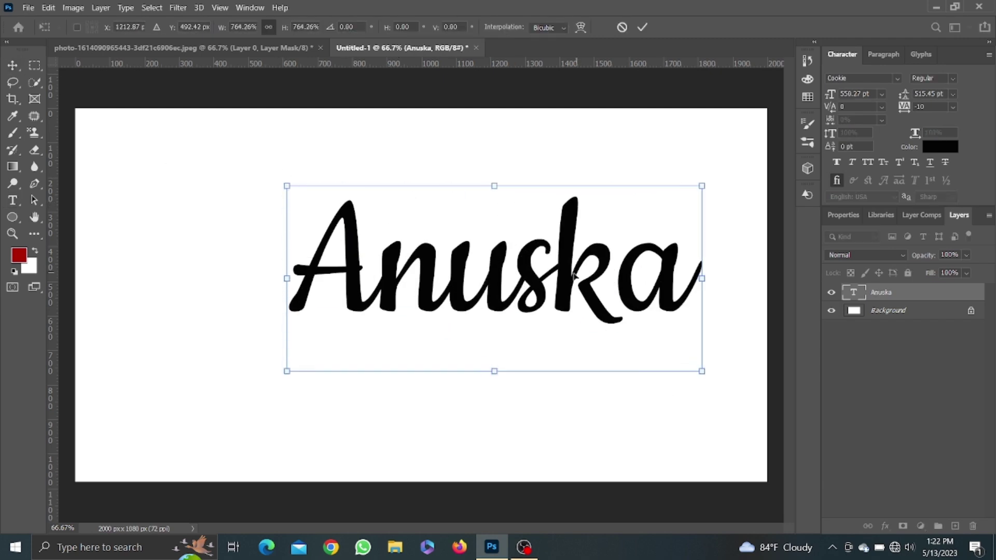
{"action": "left_click_drag", "start_coordinate": [574, 275], "coordinate": [511, 353]}
{"action": "key", "text": "Return"}
Step: Set the Anuska text in the Mastoc Personal Use Only font and centre it
{"action": "left_click_drag", "start_coordinate": [226, 347], "coordinate": [682, 347]}
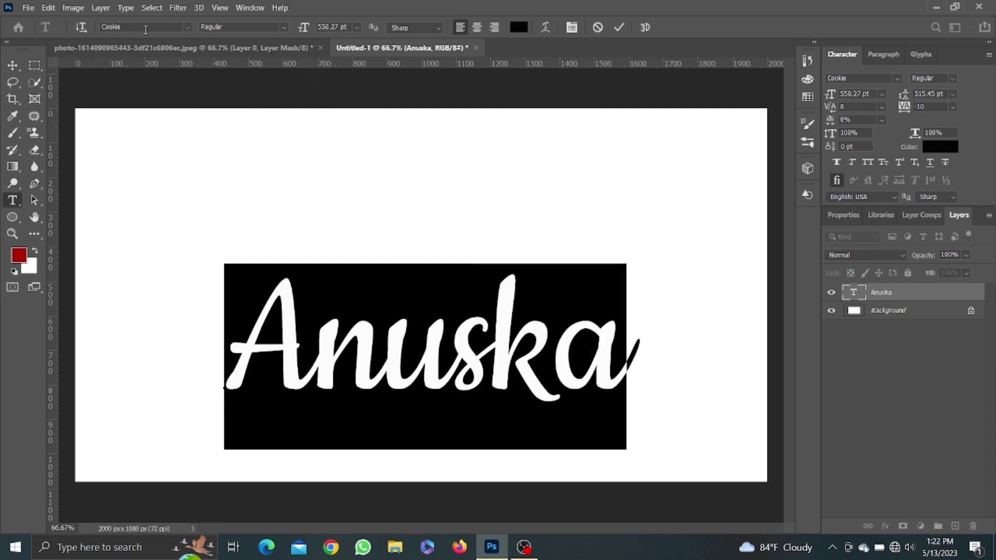
{"action": "left_click", "coordinate": [187, 27]}
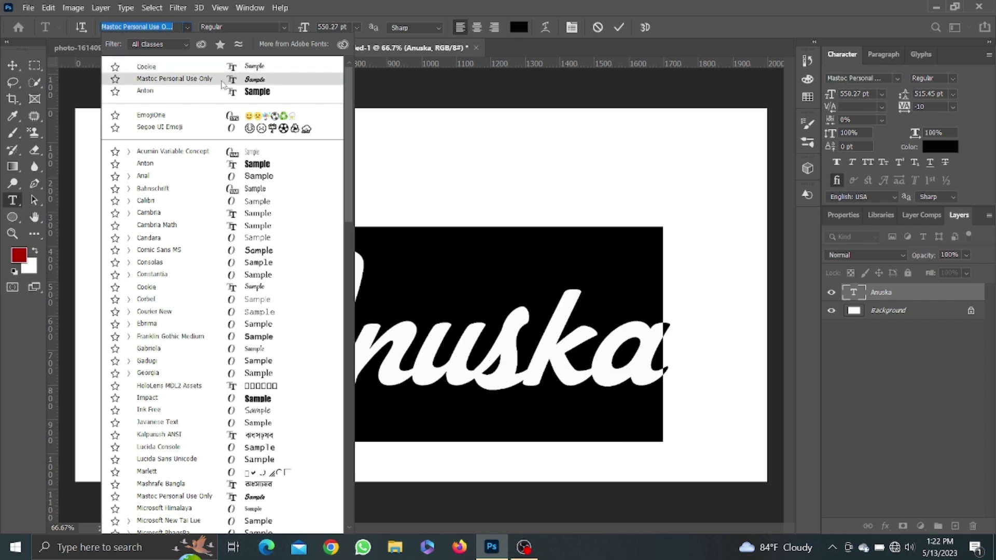
{"action": "left_click", "coordinate": [223, 78]}
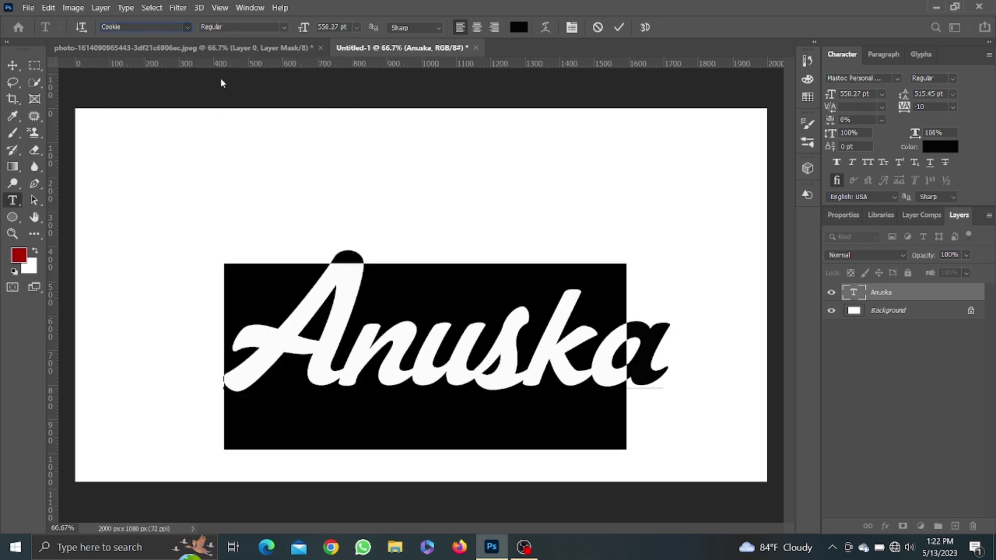
{"action": "left_click", "coordinate": [14, 68]}
{"action": "mouse_move", "coordinate": [467, 349]}
{"action": "left_mouse_down"}
{"action": "mouse_move", "coordinate": [483, 303]}
{"action": "mouse_move", "coordinate": [481, 323]}
{"action": "left_mouse_up"}
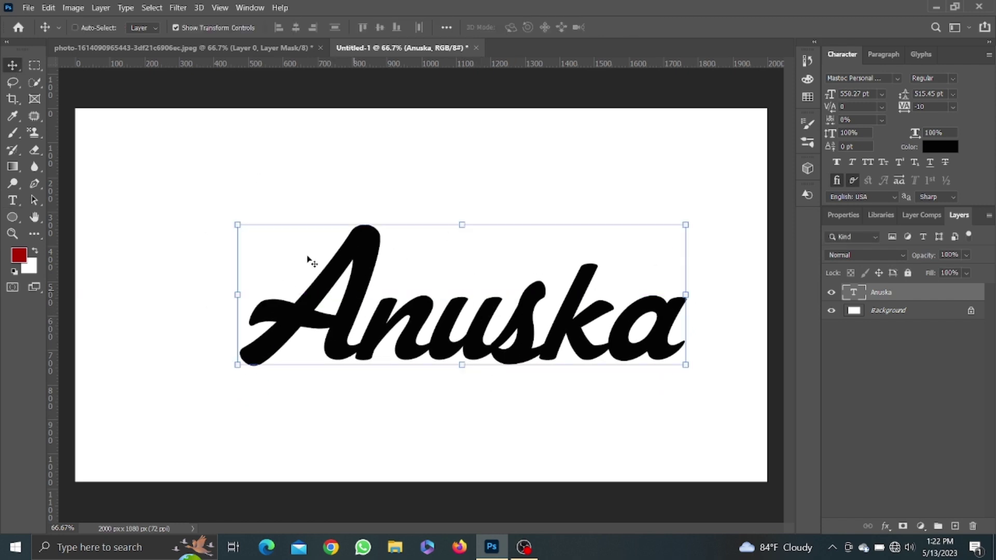
Step: Copy the cut-out portrait layer into the Untitled-1 document
{"action": "left_click", "coordinate": [303, 51]}
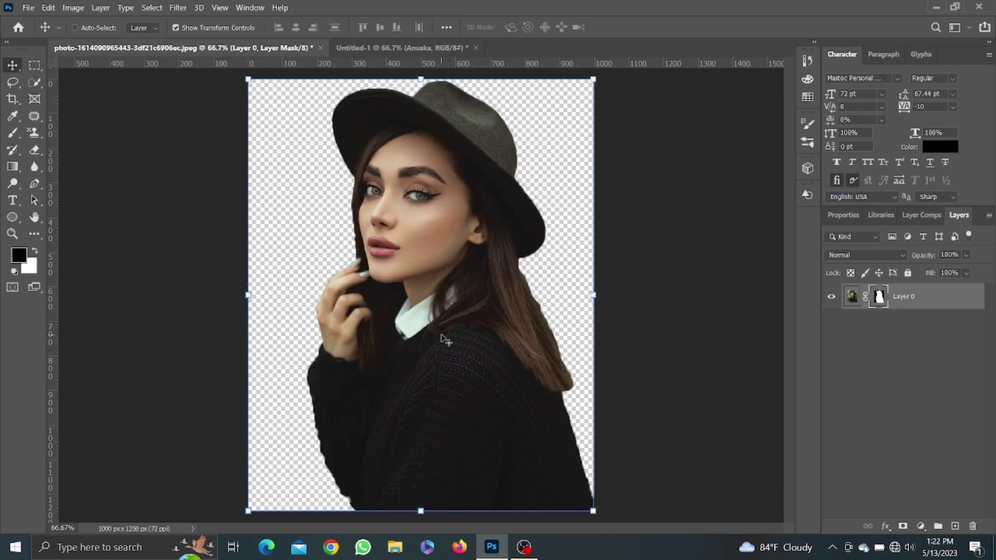
{"action": "left_click_drag", "start_coordinate": [446, 340], "coordinate": [175, 63]}
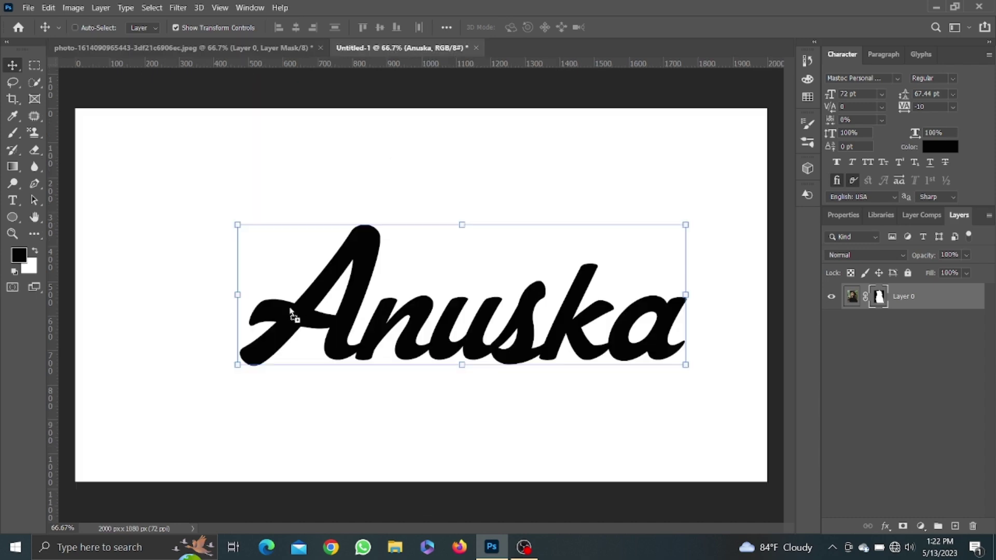
{"action": "left_click_drag", "start_coordinate": [406, 49], "coordinate": [287, 313]}
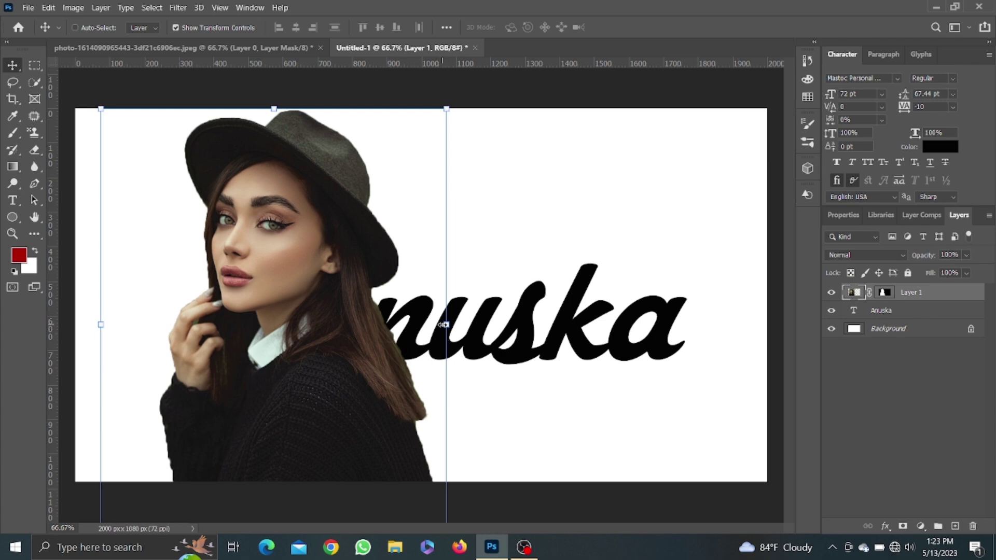
Step: Scale the portrait to about 47% and position it over the letter A
{"action": "mouse_move", "coordinate": [445, 324]}
{"action": "left_mouse_down"}
{"action": "mouse_move", "coordinate": [285, 325]}
{"action": "mouse_move", "coordinate": [333, 324]}
{"action": "mouse_move", "coordinate": [334, 308]}
{"action": "left_mouse_up"}
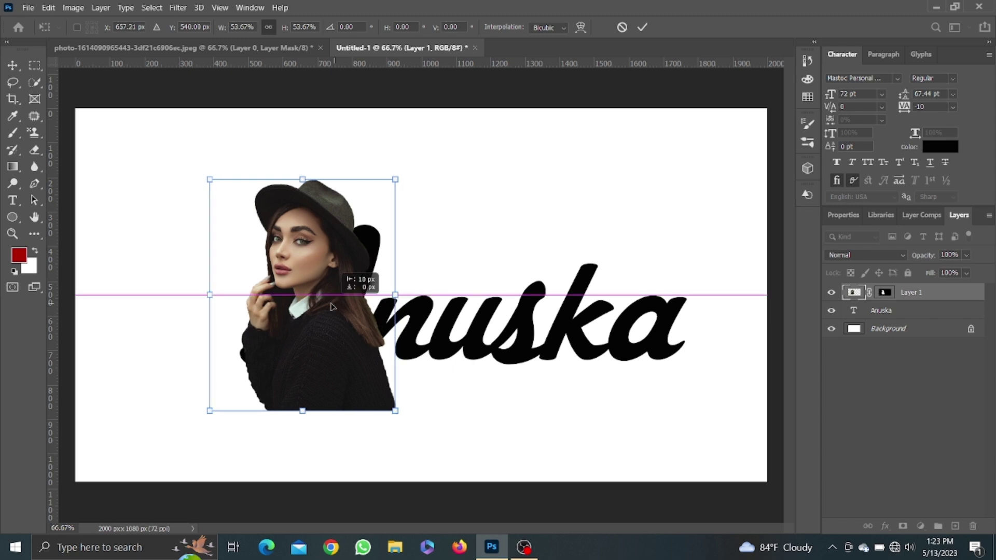
{"action": "left_click_drag", "start_coordinate": [335, 308], "coordinate": [332, 307]}
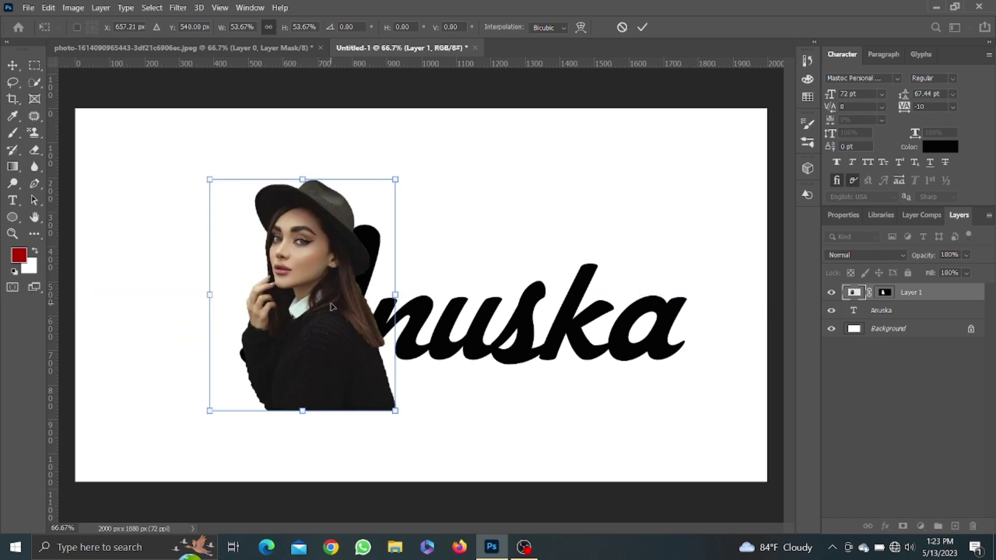
{"action": "left_click_drag", "start_coordinate": [397, 176], "coordinate": [374, 205]}
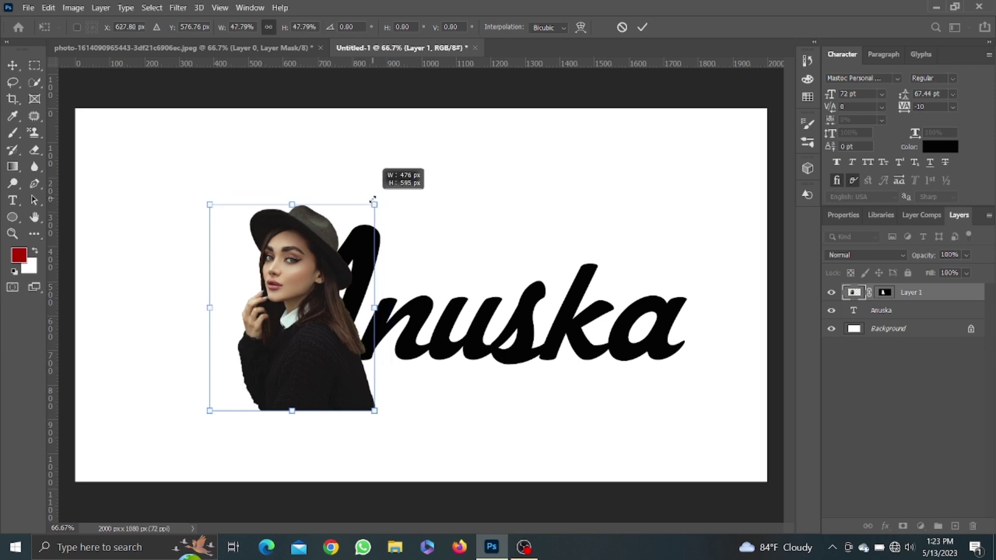
{"action": "left_click_drag", "start_coordinate": [304, 287], "coordinate": [316, 248]}
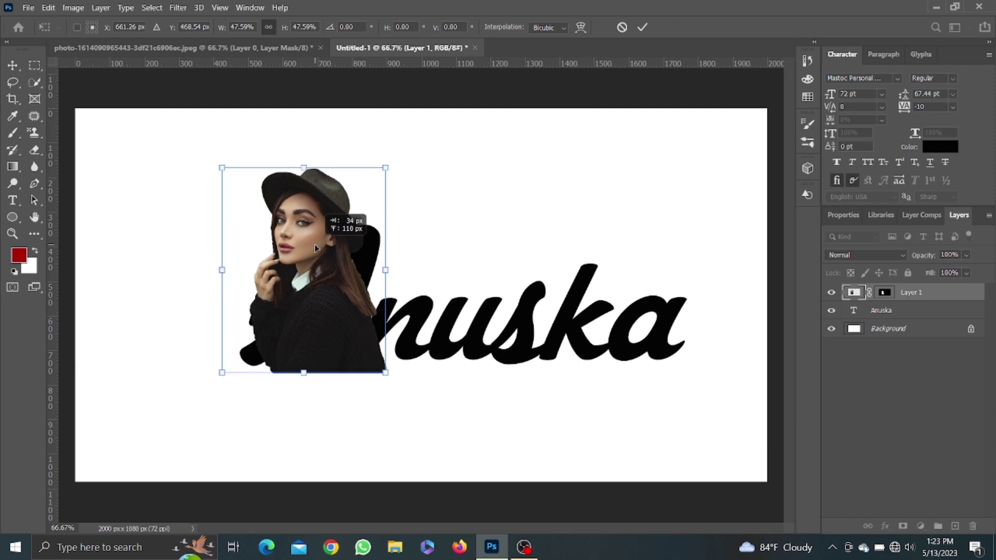
{"action": "left_click_drag", "start_coordinate": [316, 248], "coordinate": [312, 244]}
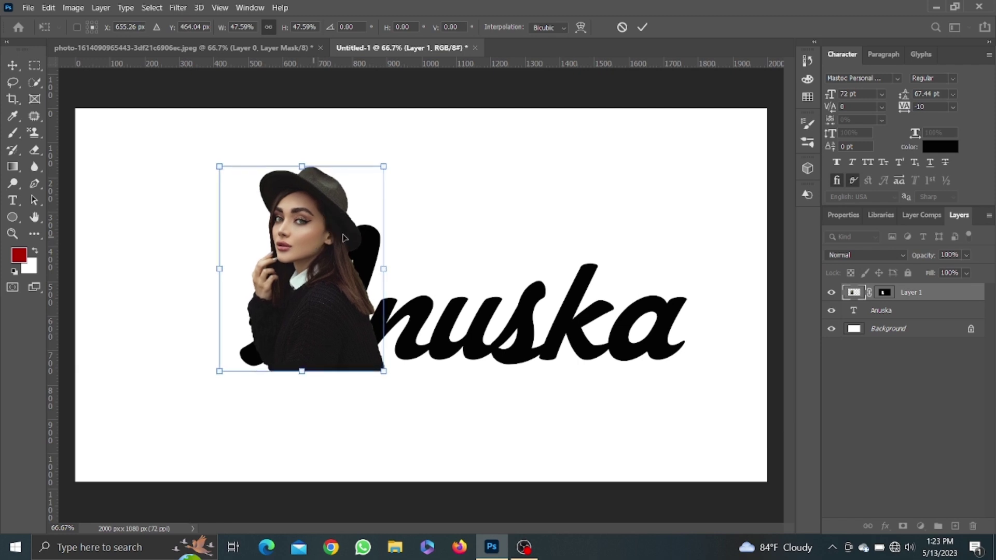
{"action": "left_click_drag", "start_coordinate": [382, 163], "coordinate": [385, 162]}
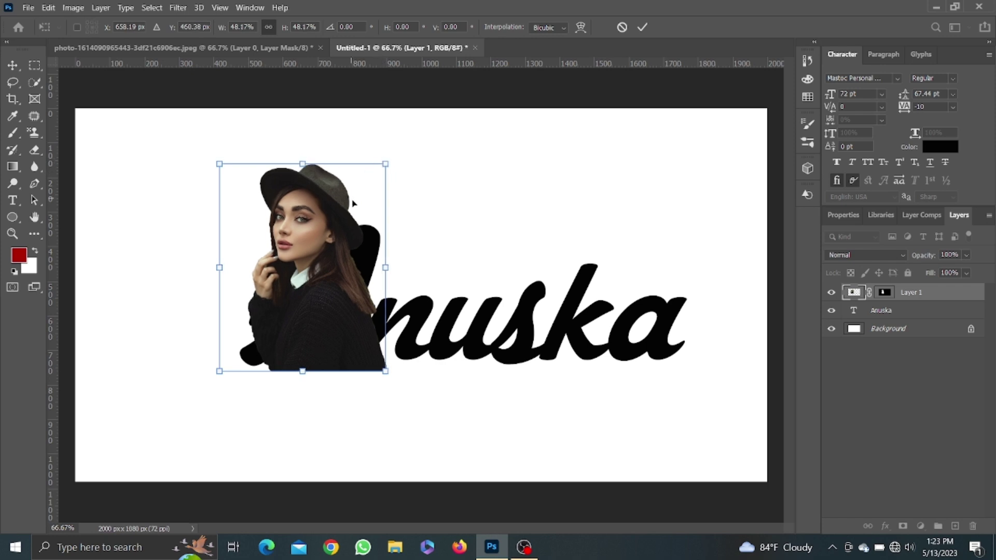
{"action": "left_click_drag", "start_coordinate": [390, 264], "coordinate": [345, 288]}
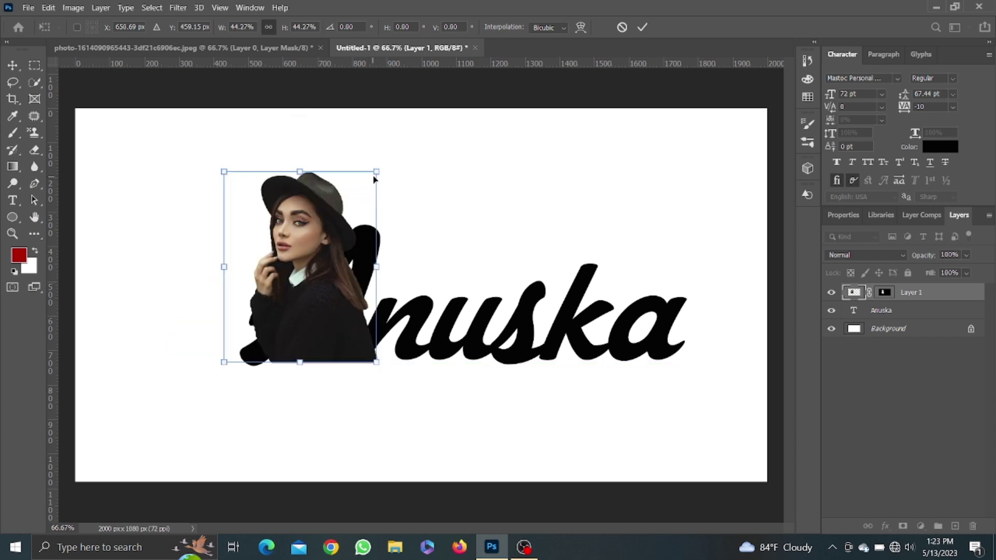
{"action": "left_click_drag", "start_coordinate": [377, 172], "coordinate": [384, 163]}
{"action": "left_click_drag", "start_coordinate": [315, 249], "coordinate": [309, 254]}
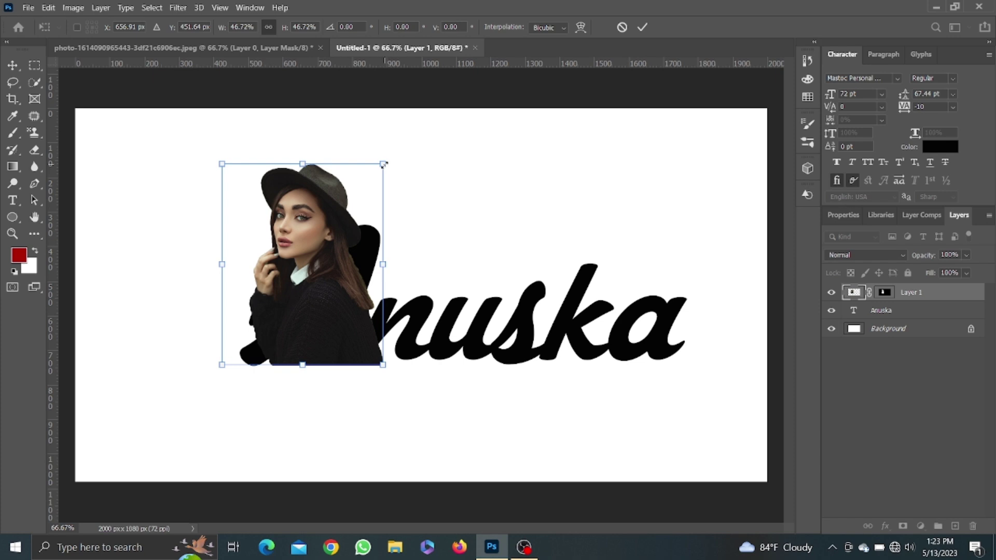
{"action": "left_click_drag", "start_coordinate": [384, 164], "coordinate": [386, 163]}
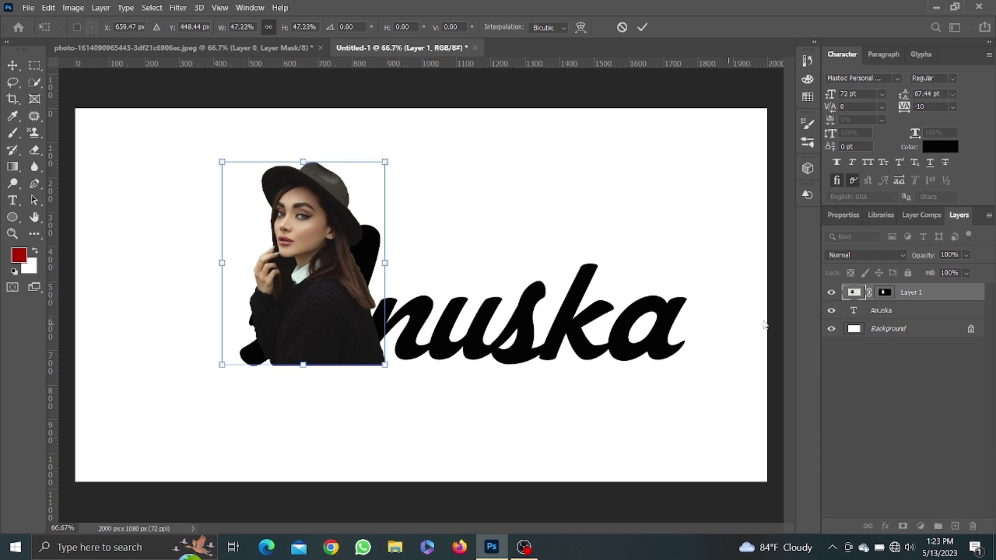
Step: Load the Anuska letter shapes as a selection and invert it
{"action": "left_click", "coordinate": [852, 311], "text": "ctrl"}
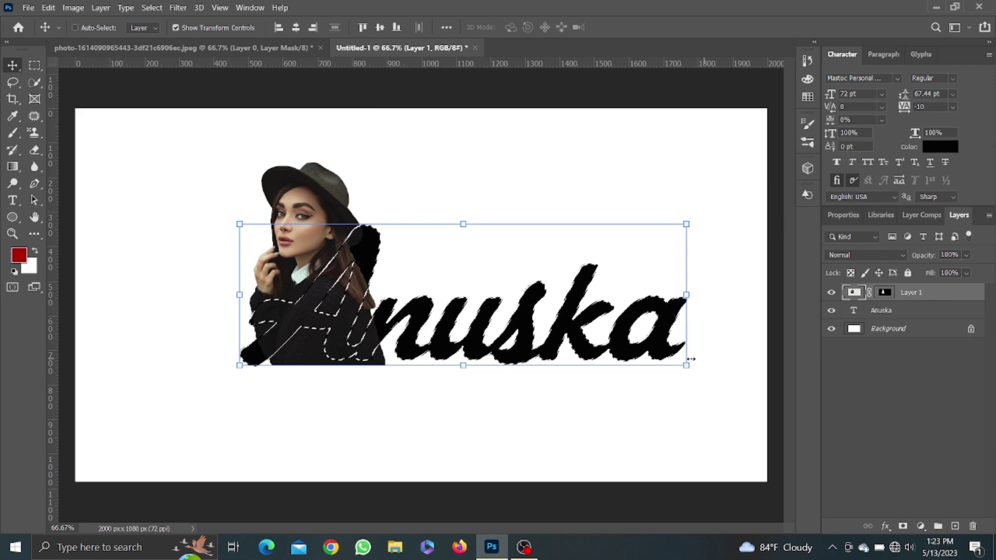
{"action": "key", "text": "ctrl+shift+i"}
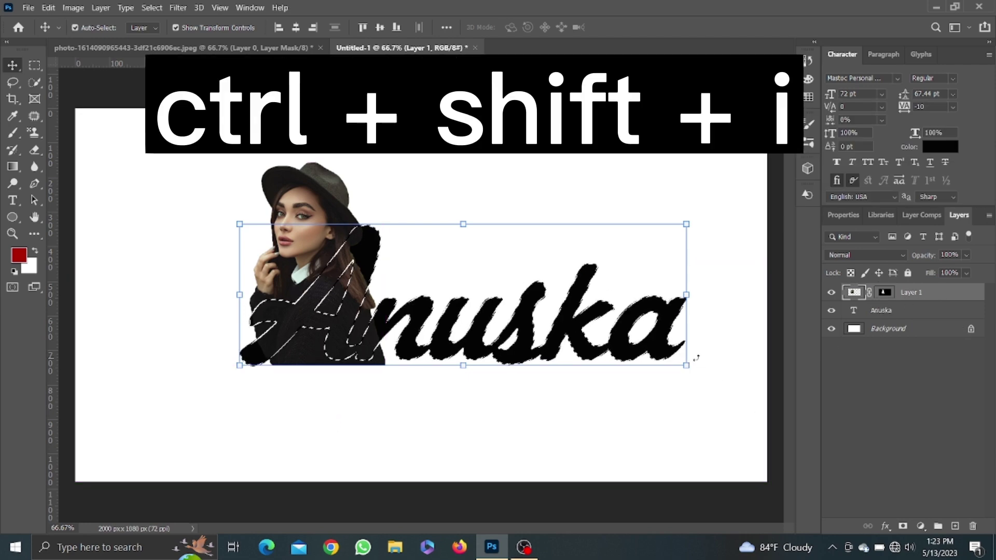
{"action": "key", "text": "ctrl+shift+i"}
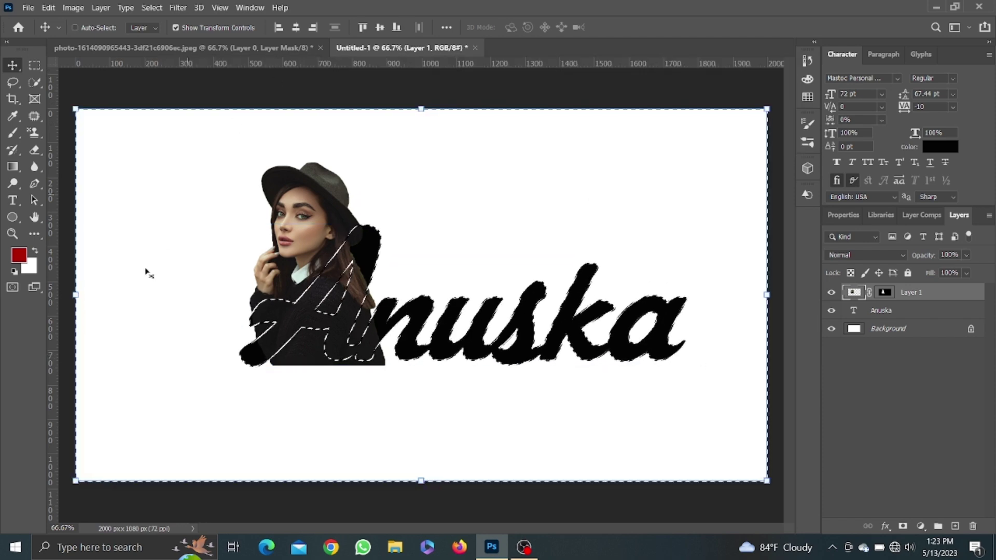
Step: Erase the portrait over the A's diagonal stroke with a hard eraser, then deselect
{"action": "left_click", "coordinate": [35, 150]}
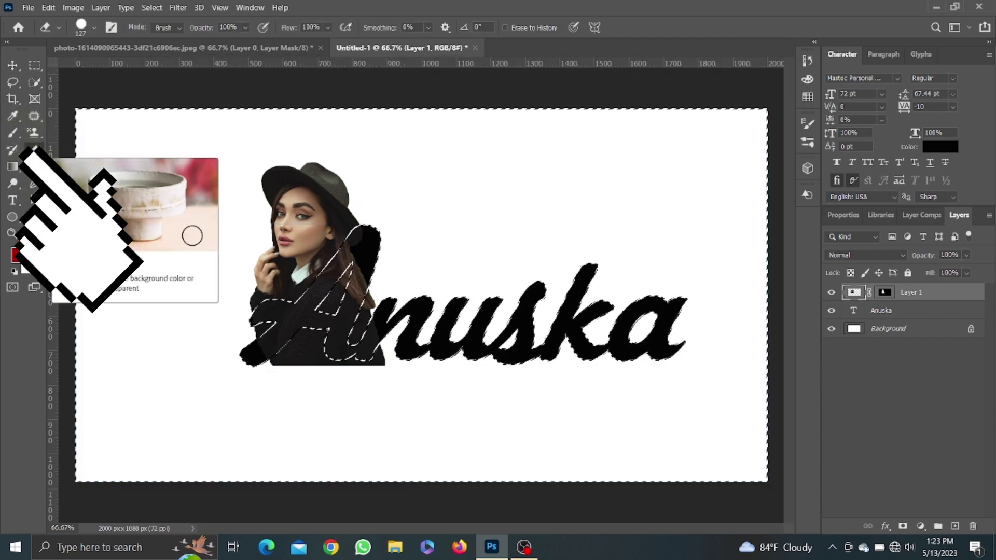
{"action": "left_click", "coordinate": [95, 28]}
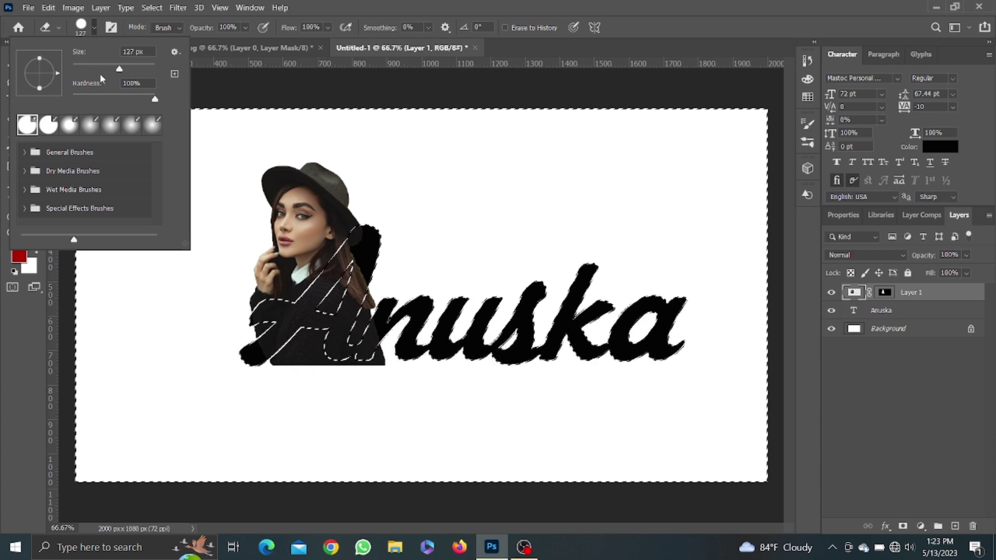
{"action": "left_click", "coordinate": [356, 345]}
{"action": "left_click_drag", "start_coordinate": [358, 363], "coordinate": [266, 380]}
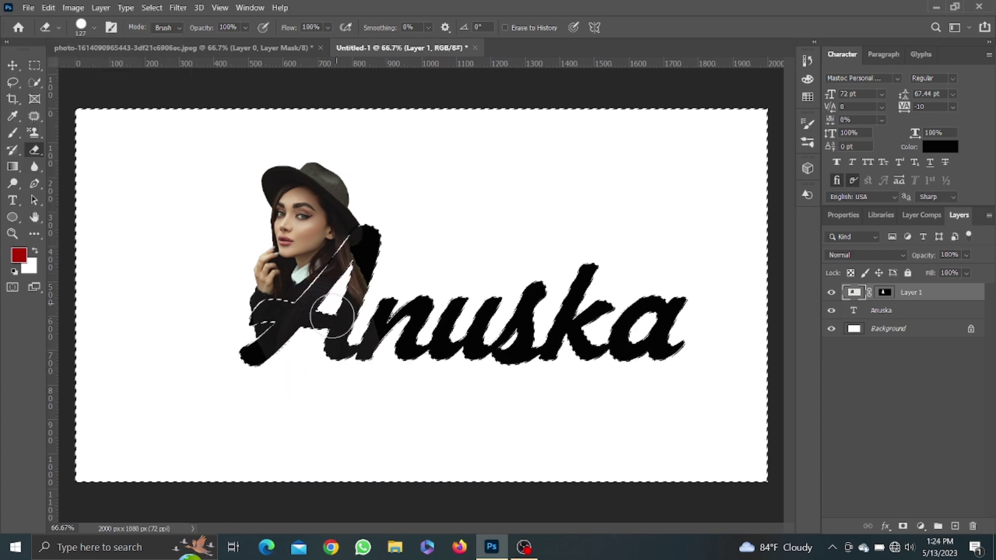
{"action": "key", "text": "v"}
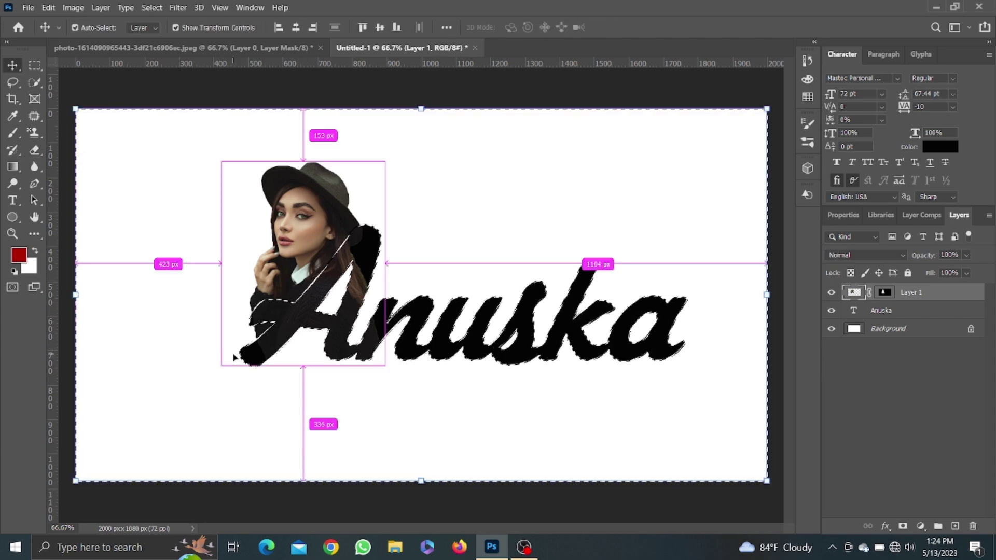
{"action": "key", "text": "ctrl+d"}
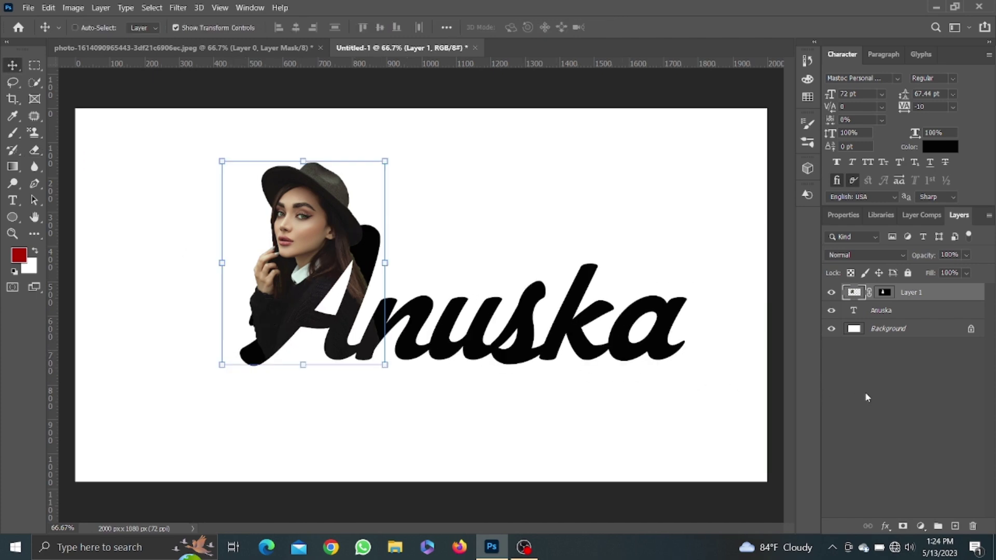
Step: Recolour all the Anuska text to dark gray #282828
{"action": "left_click", "coordinate": [865, 392]}
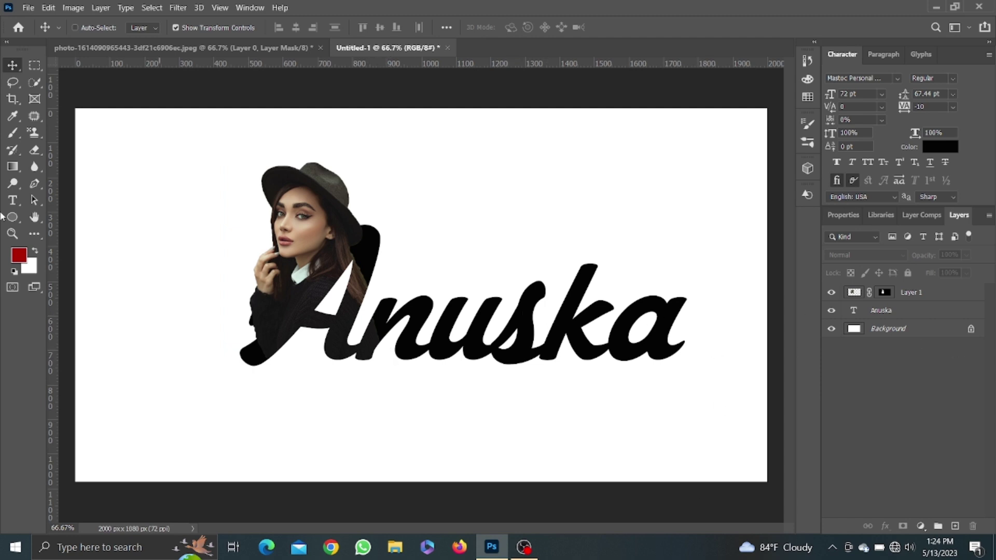
{"action": "key", "text": "t"}
{"action": "left_click", "coordinate": [279, 349]}
{"action": "key", "text": "ctrl+a"}
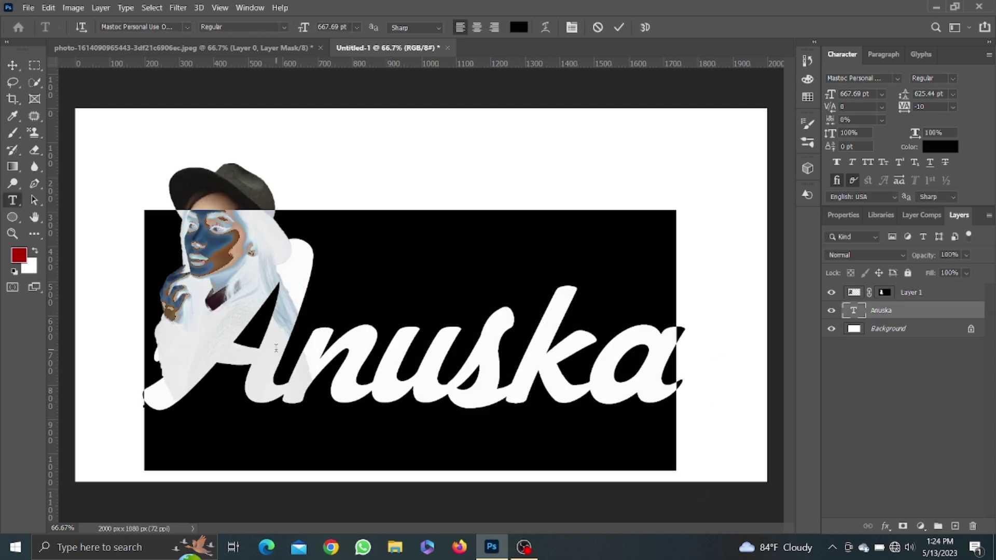
{"action": "left_click", "coordinate": [941, 147]}
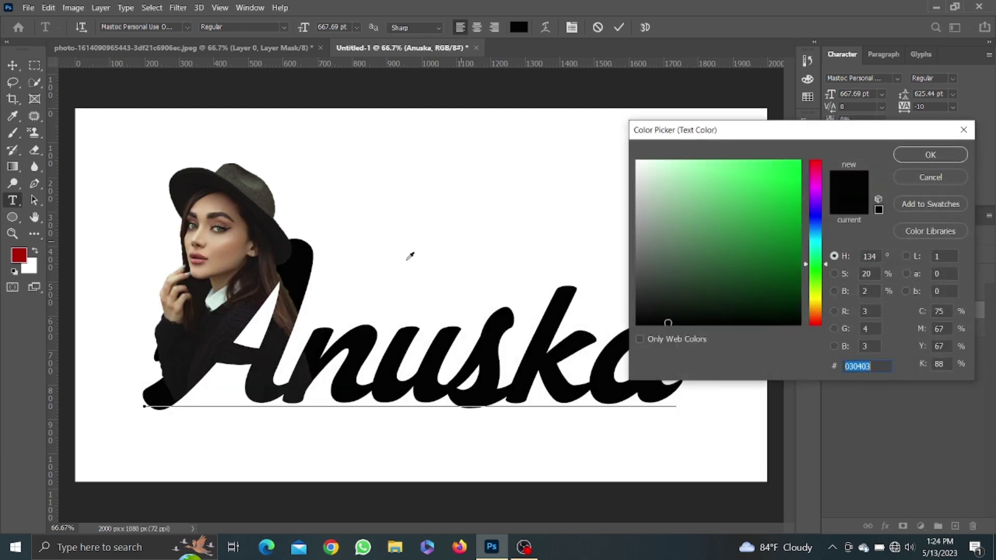
{"action": "left_click", "coordinate": [236, 315]}
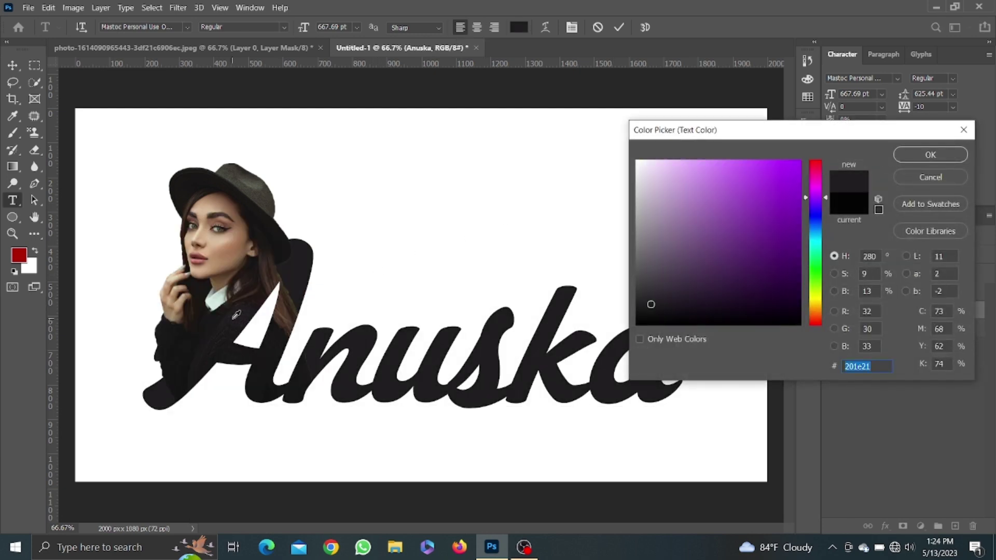
{"action": "left_click", "coordinate": [205, 307]}
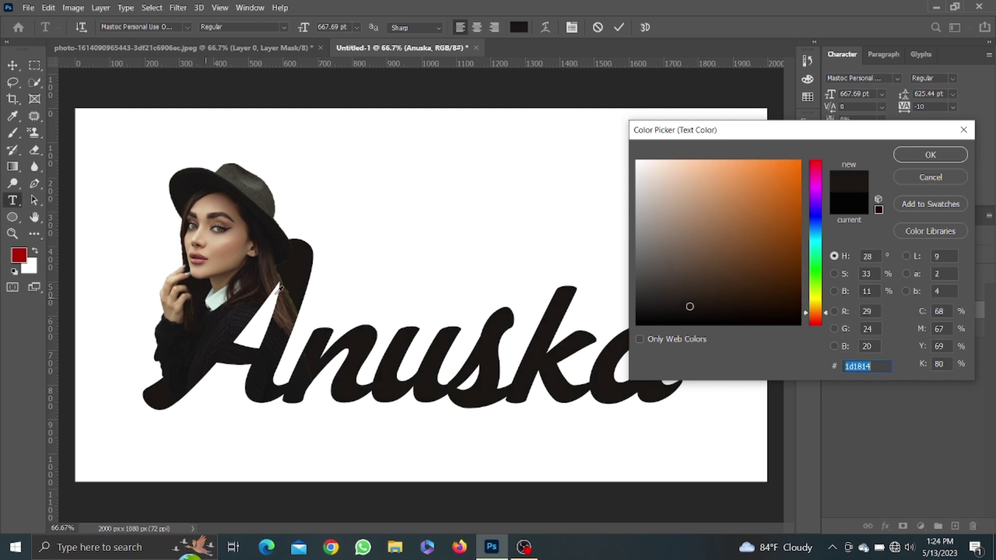
{"action": "left_click", "coordinate": [661, 296]}
{"action": "mouse_move", "coordinate": [661, 295]}
{"action": "left_mouse_down"}
{"action": "mouse_move", "coordinate": [652, 303]}
{"action": "mouse_move", "coordinate": [637, 288]}
{"action": "mouse_move", "coordinate": [637, 299]}
{"action": "left_mouse_up"}
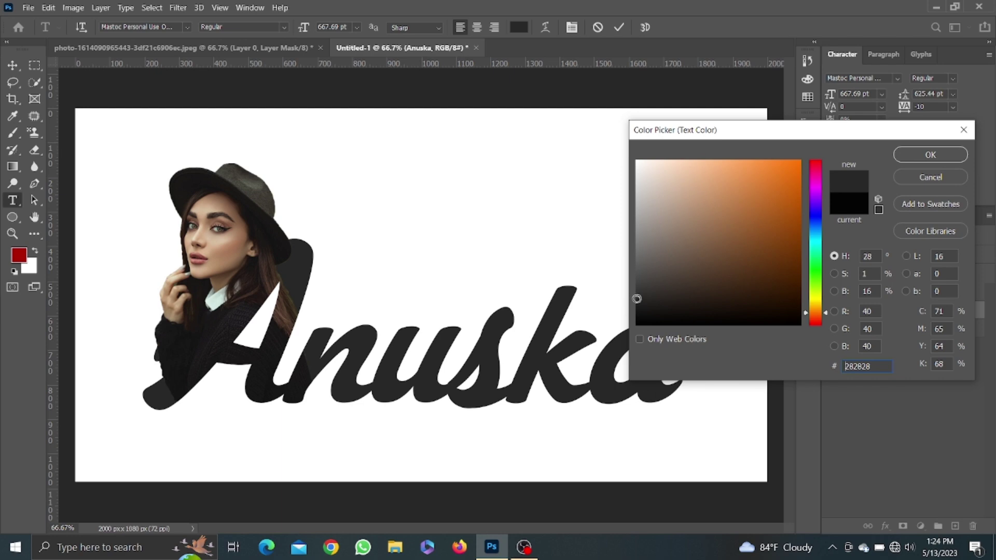
{"action": "left_click", "coordinate": [931, 155]}
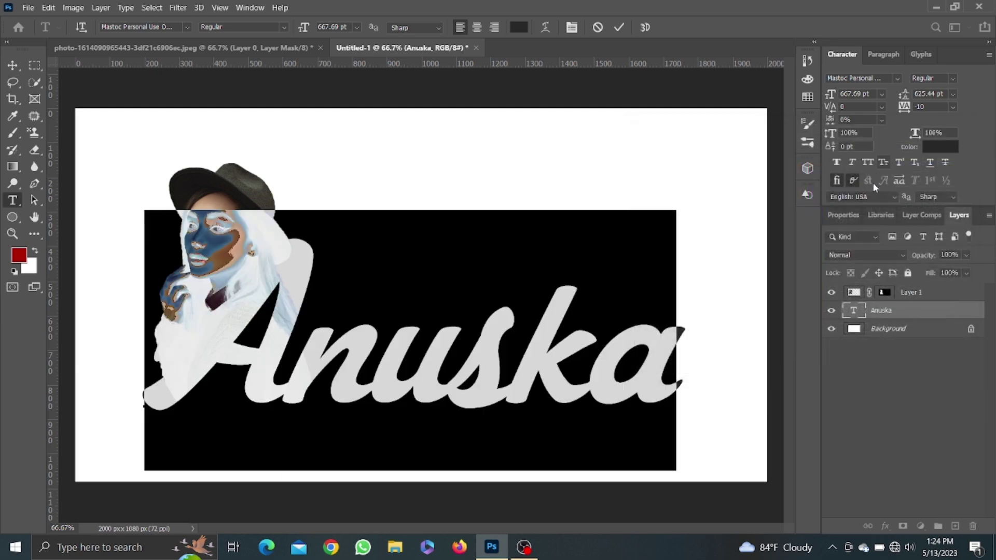
{"action": "left_click", "coordinate": [922, 311]}
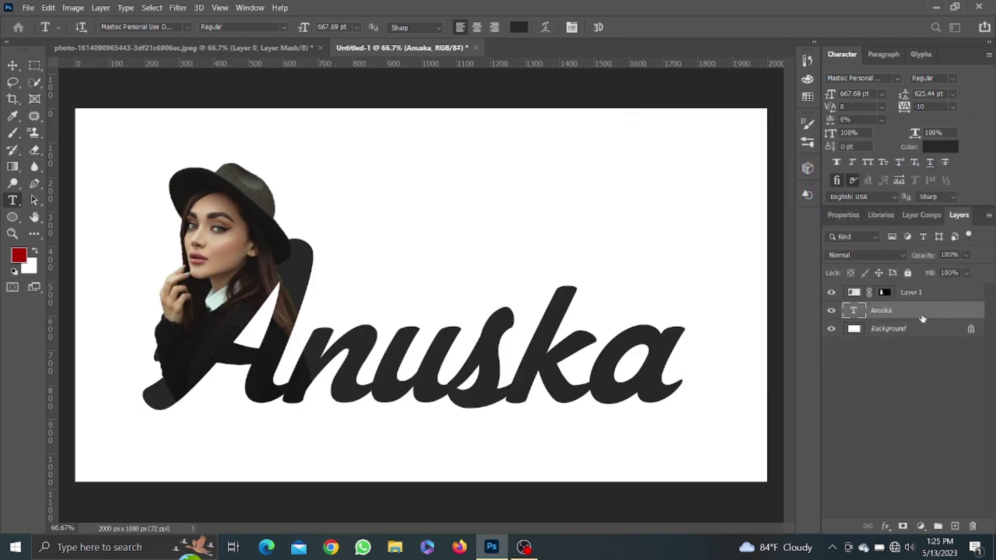
Step: Give the Anuska layer a Multiply drop shadow: 11 px distance, 21% spread, 13 px size
{"action": "double_click", "coordinate": [925, 311]}
{"action": "scroll", "coordinate": [534, 225], "scroll_direction": "down", "scroll_amount": 5}
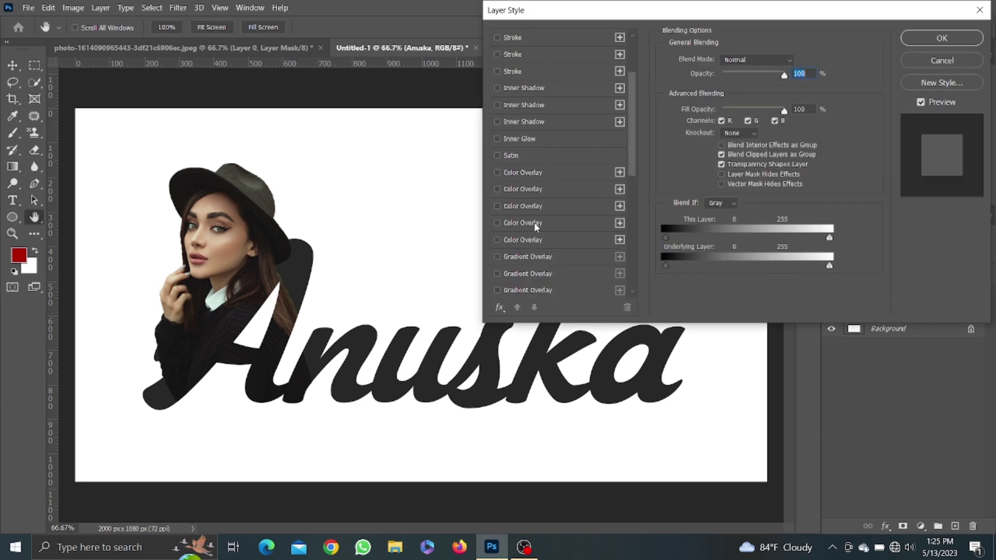
{"action": "scroll", "coordinate": [534, 226], "scroll_direction": "down", "scroll_amount": 5}
{"action": "scroll", "coordinate": [519, 249], "scroll_direction": "down", "scroll_amount": 3}
{"action": "left_click", "coordinate": [497, 290]}
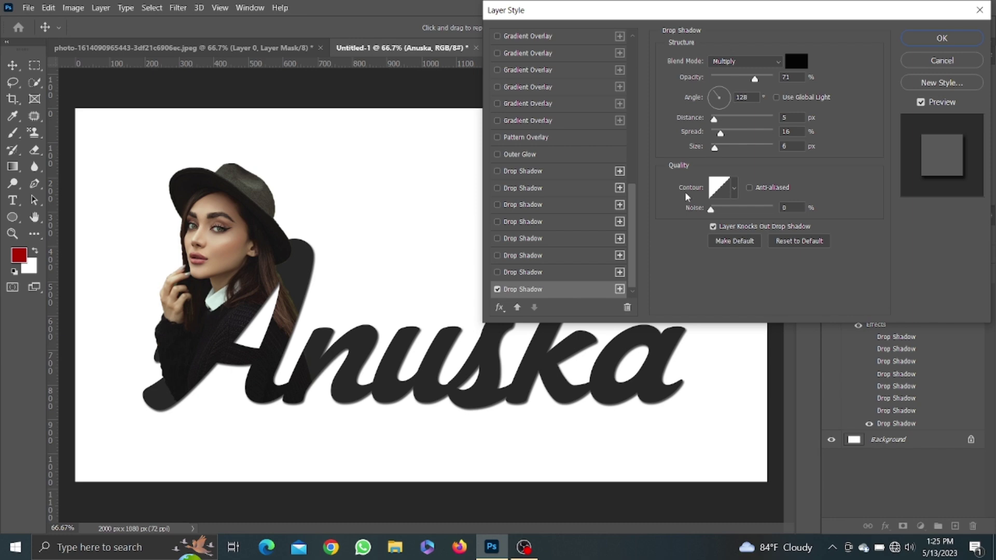
{"action": "mouse_move", "coordinate": [714, 119]}
{"action": "left_mouse_down"}
{"action": "mouse_move", "coordinate": [725, 134]}
{"action": "mouse_move", "coordinate": [718, 149]}
{"action": "left_mouse_up"}
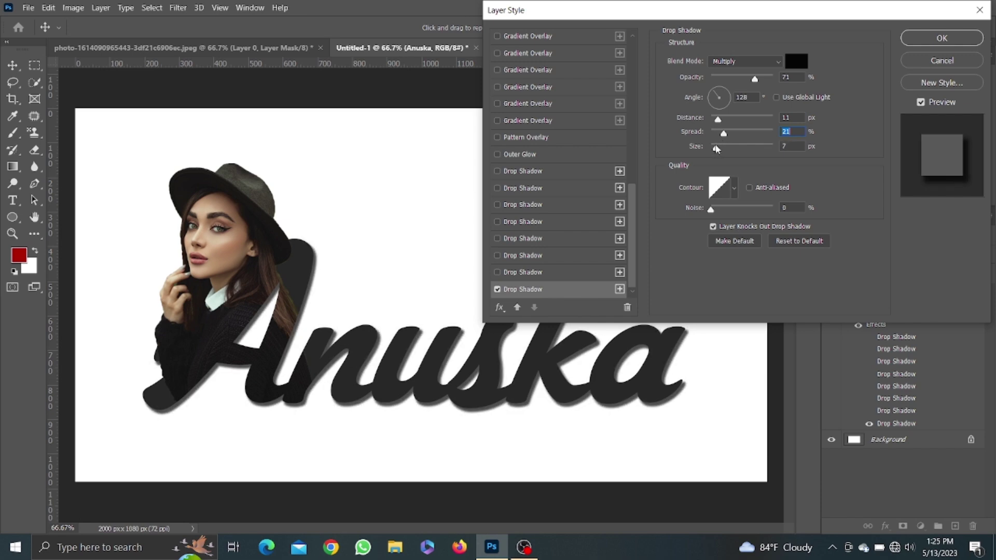
{"action": "left_click_drag", "start_coordinate": [718, 149], "coordinate": [719, 149]}
{"action": "left_click_drag", "start_coordinate": [718, 149], "coordinate": [719, 149]}
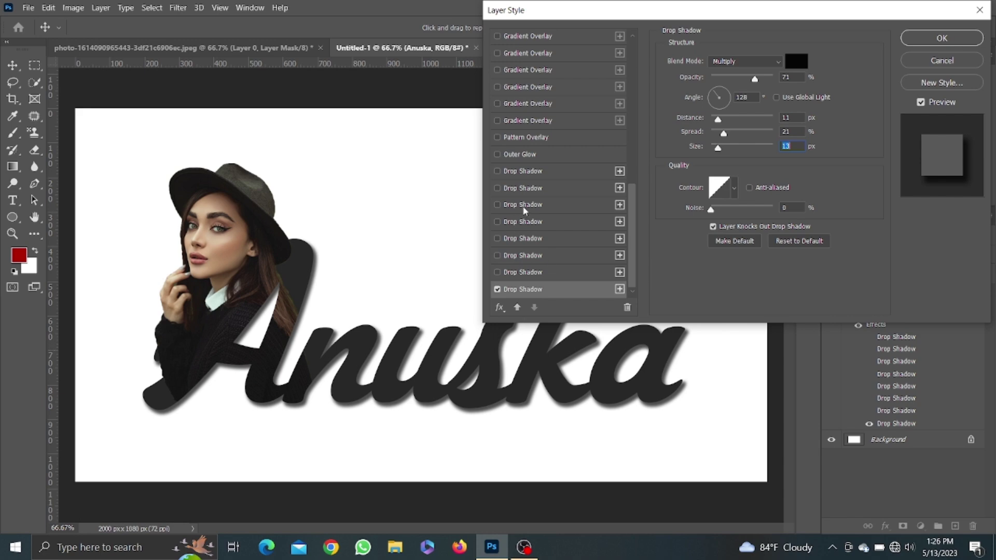
{"action": "scroll", "coordinate": [524, 210], "scroll_direction": "up", "scroll_amount": 4}
{"action": "scroll", "coordinate": [524, 209], "scroll_direction": "up", "scroll_amount": 1}
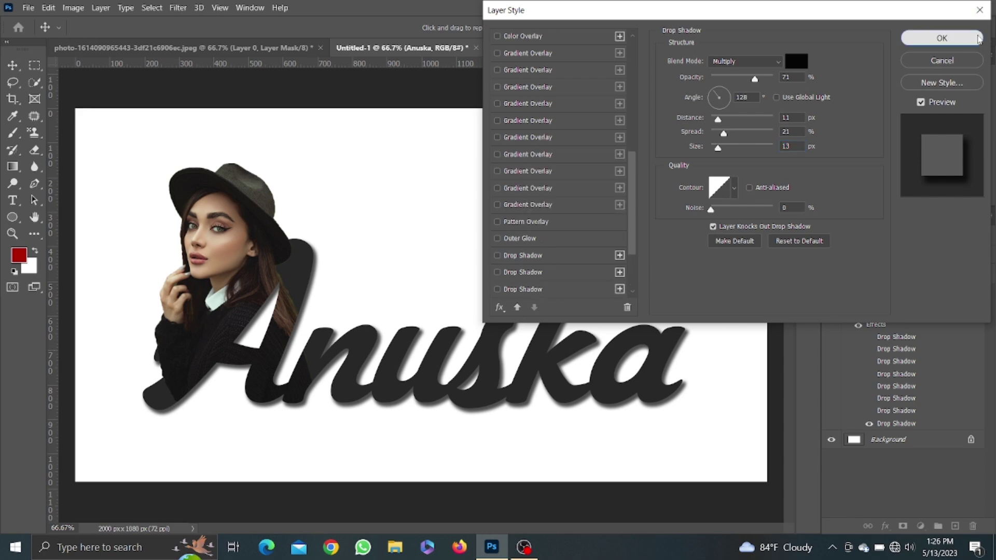
{"action": "left_click", "coordinate": [978, 37]}
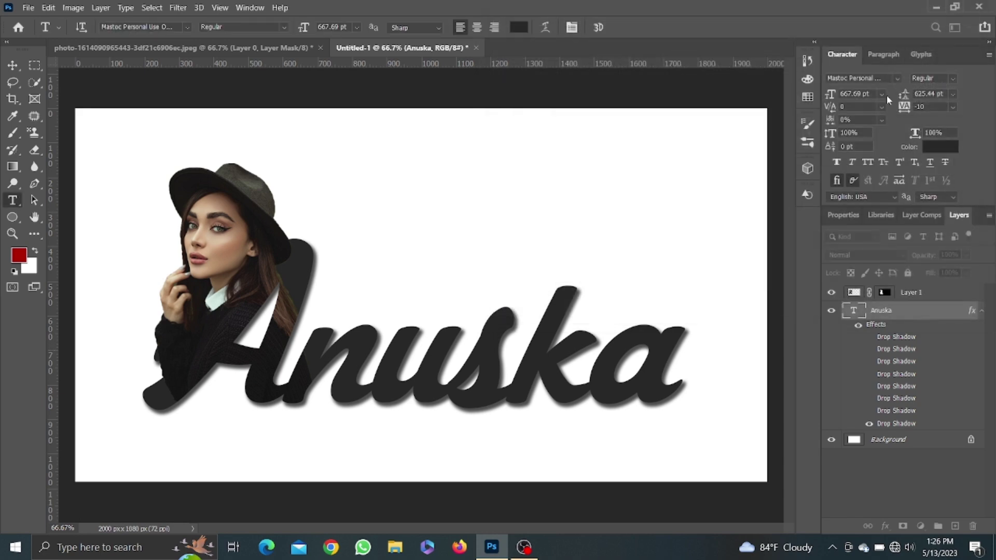
Step: Add a Gradient Overlay to the Anuska layer, shading it from dark to lighter gray
{"action": "double_click", "coordinate": [906, 315]}
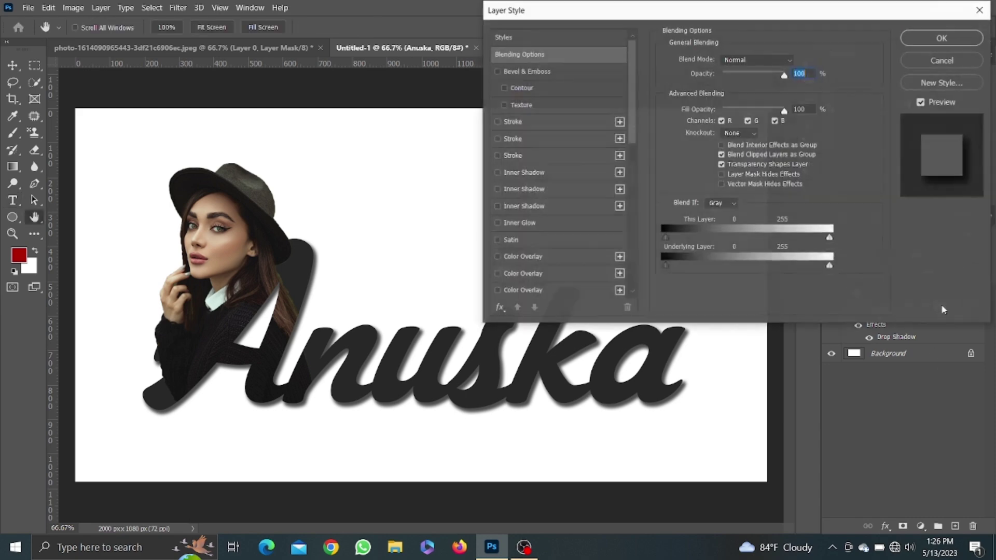
{"action": "scroll", "coordinate": [577, 226], "scroll_direction": "down", "scroll_amount": 2}
{"action": "scroll", "coordinate": [577, 226], "scroll_direction": "down", "scroll_amount": 1}
{"action": "scroll", "coordinate": [578, 227], "scroll_direction": "down", "scroll_amount": 2}
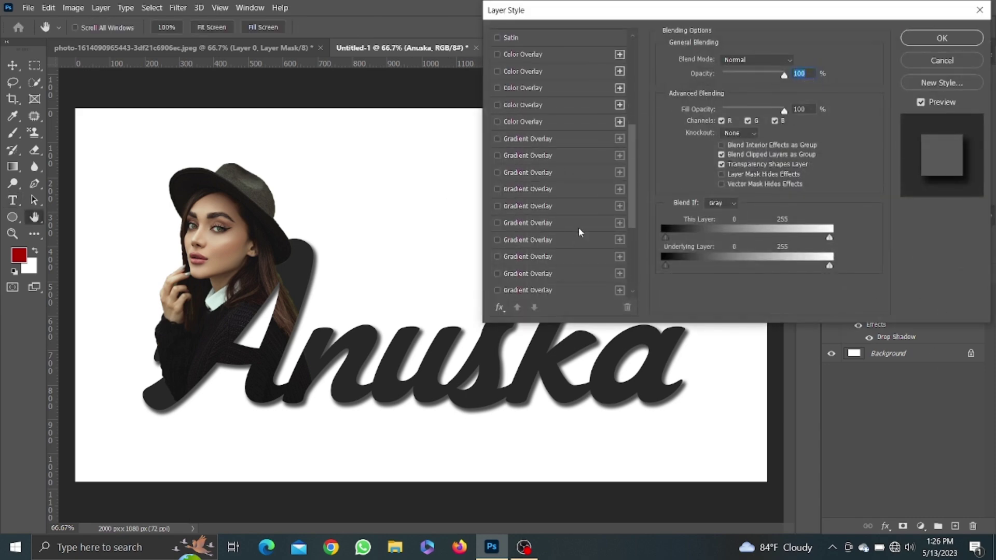
{"action": "scroll", "coordinate": [578, 227], "scroll_direction": "down", "scroll_amount": 4}
{"action": "scroll", "coordinate": [573, 205], "scroll_direction": "up", "scroll_amount": 2}
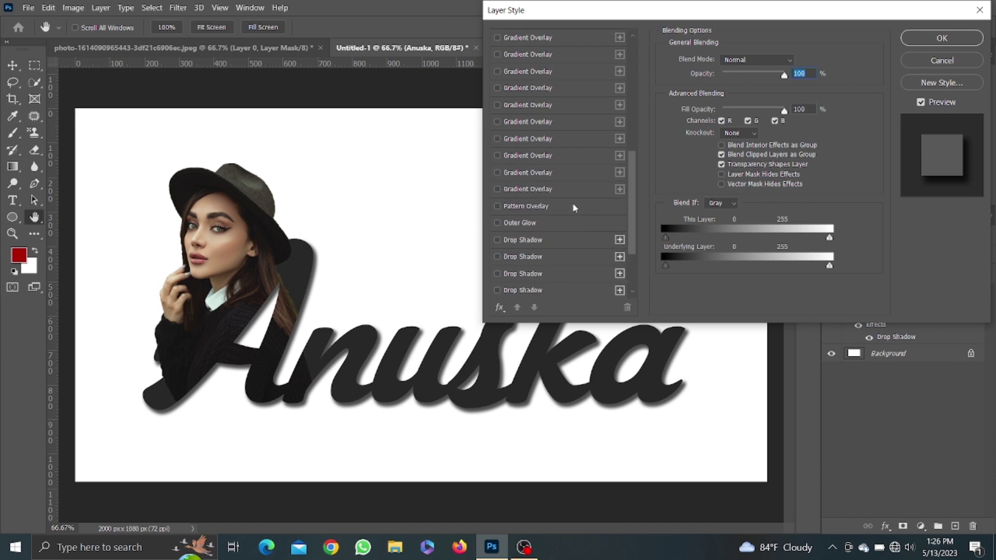
{"action": "scroll", "coordinate": [574, 206], "scroll_direction": "up", "scroll_amount": 3}
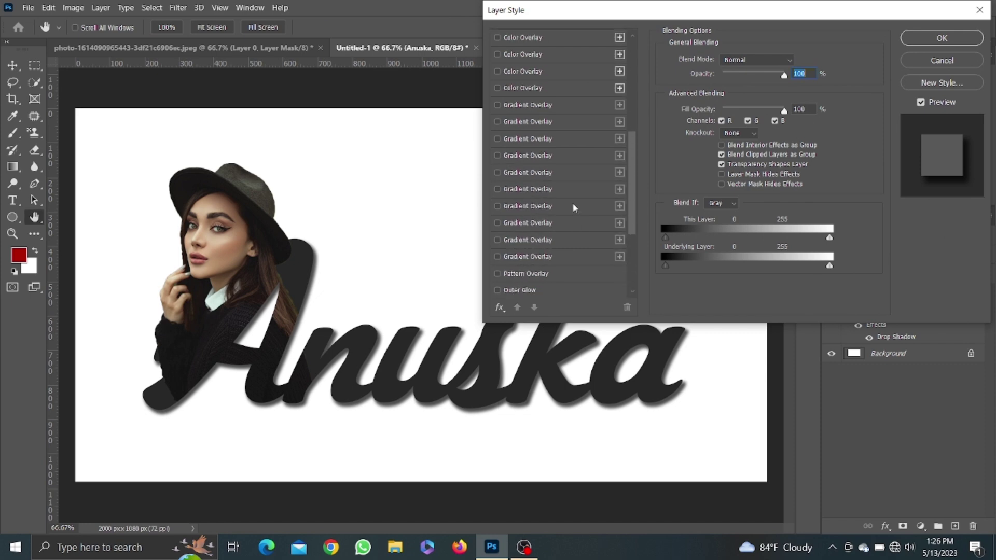
{"action": "left_click", "coordinate": [497, 106]}
{"action": "left_click", "coordinate": [536, 105]}
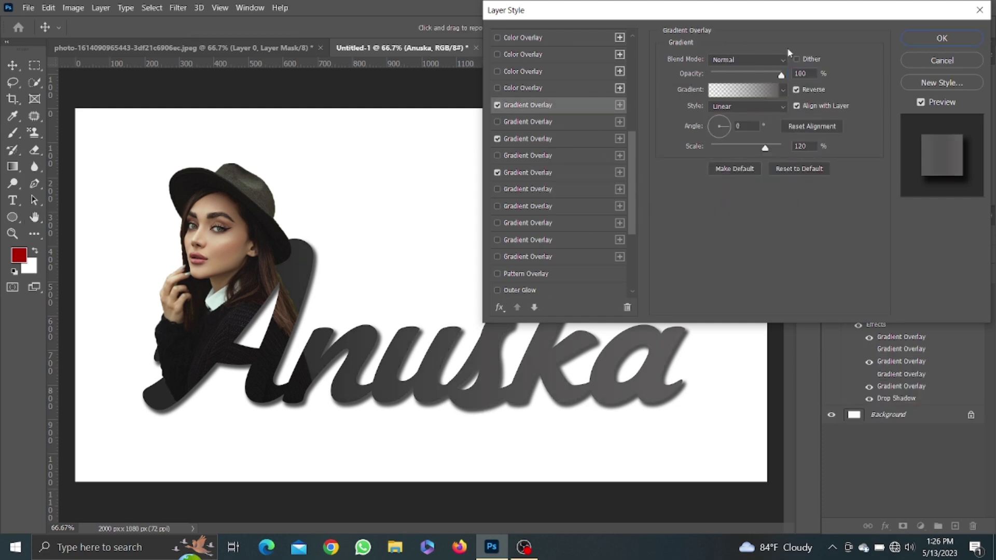
{"action": "left_click", "coordinate": [937, 39]}
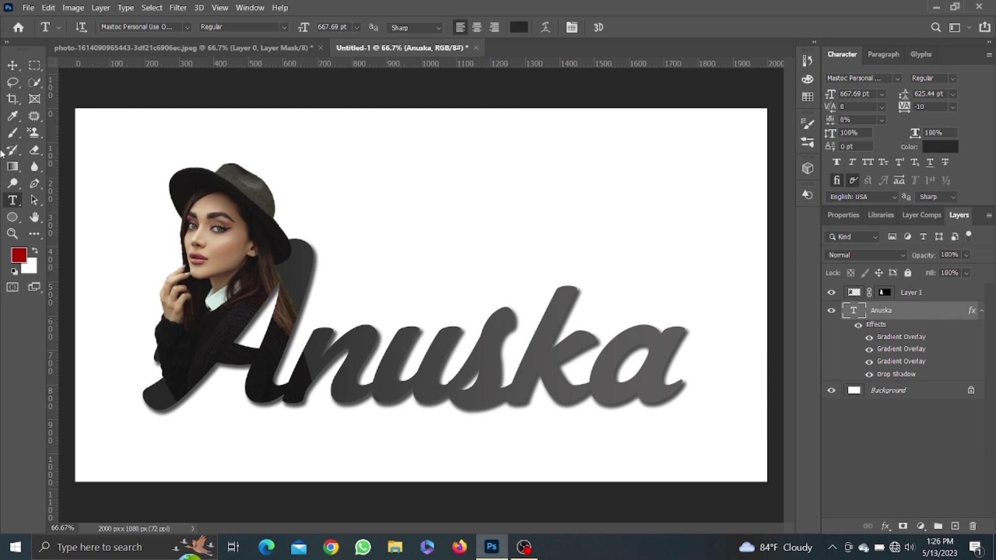
Step: Unlock the white Background into an editable layer
{"action": "left_click", "coordinate": [12, 66]}
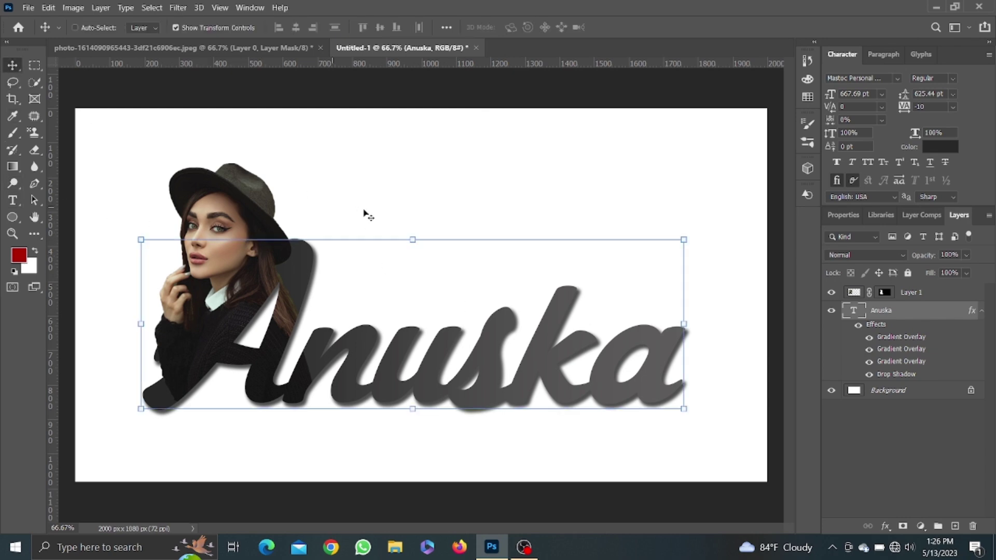
{"action": "left_click", "coordinate": [899, 441]}
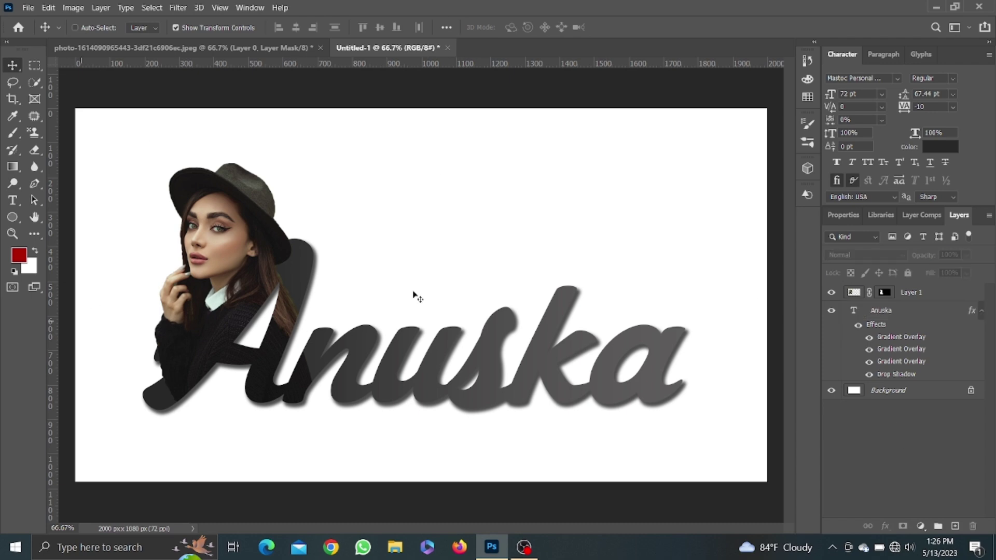
{"action": "left_click", "coordinate": [970, 390]}
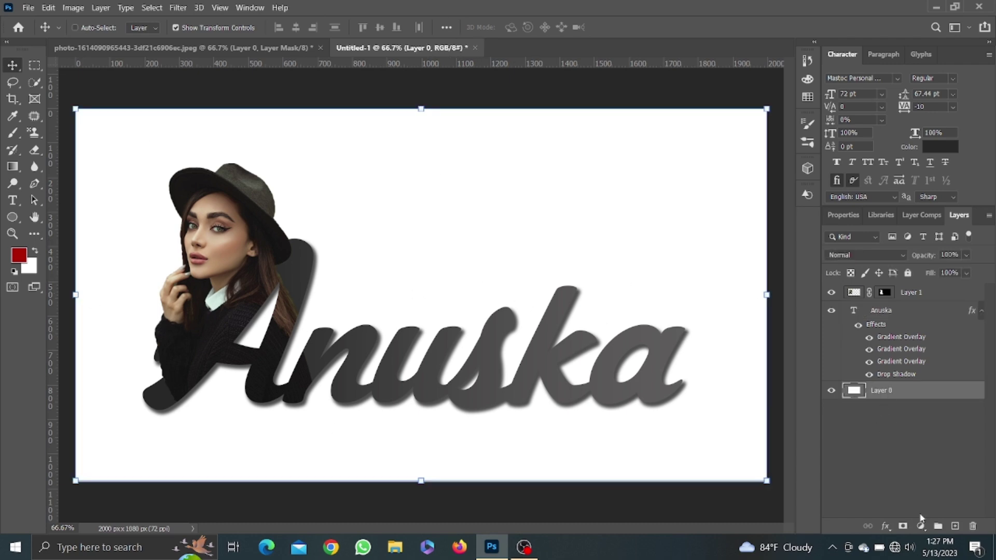
Step: Add a Solid Color fill layer in lavender ebd8f7
{"action": "left_click", "coordinate": [921, 526]}
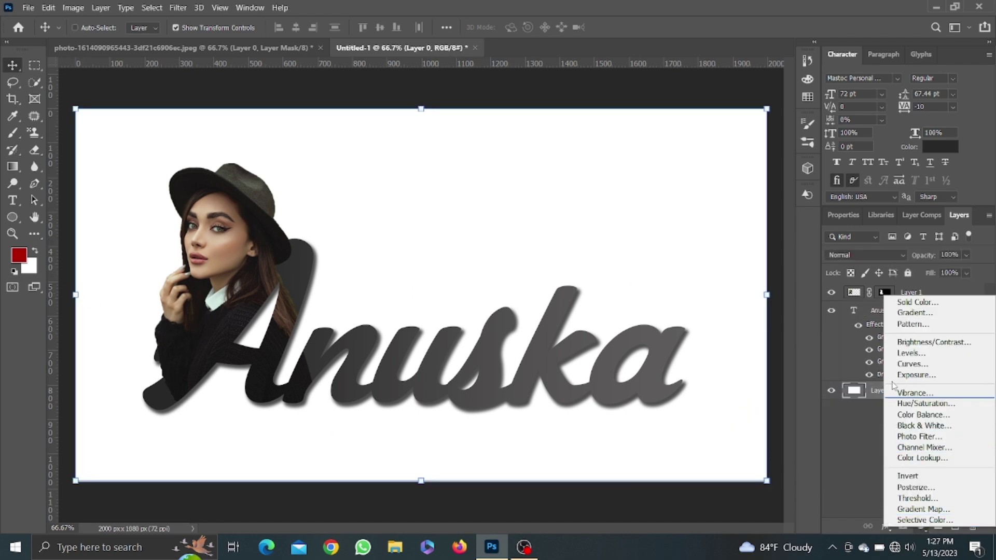
{"action": "left_click", "coordinate": [895, 303]}
{"action": "left_click_drag", "start_coordinate": [719, 216], "coordinate": [657, 191]}
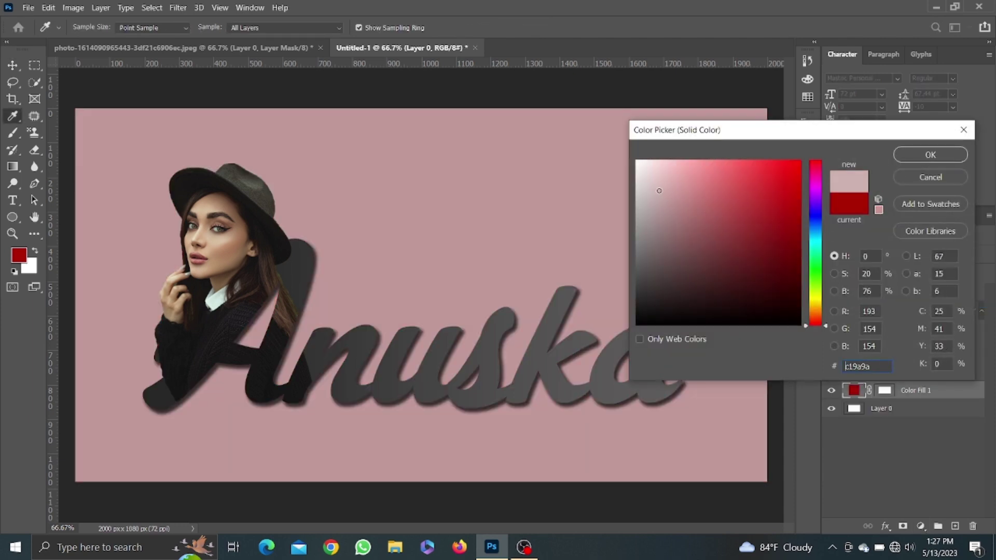
{"action": "left_click", "coordinate": [816, 198]}
{"action": "left_click", "coordinate": [657, 166]}
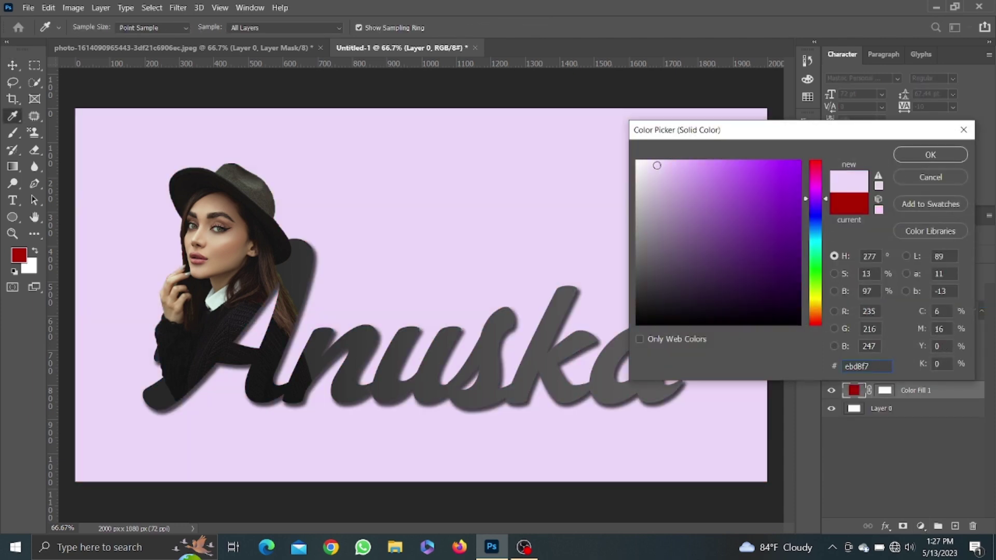
{"action": "left_click", "coordinate": [924, 155]}
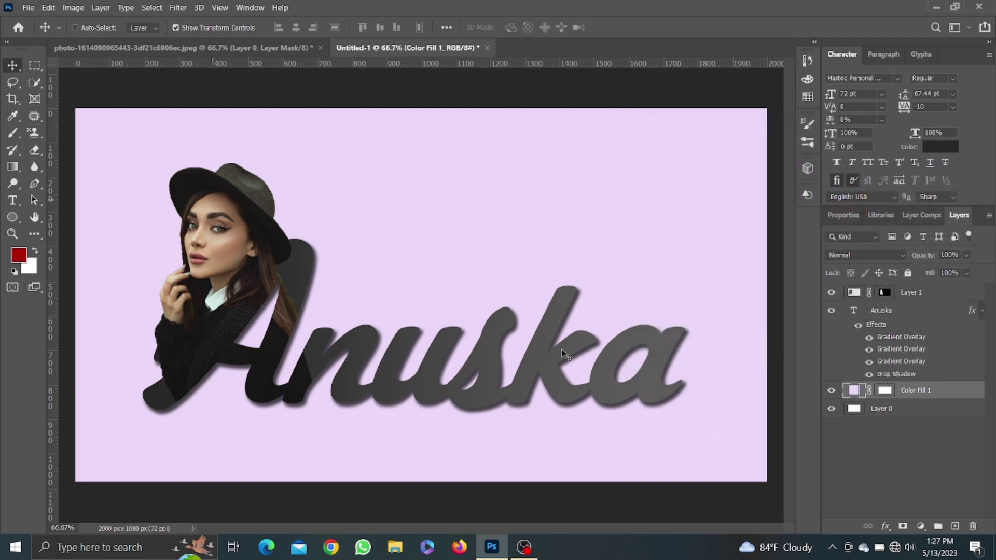
Step: Group the portrait layer and the Anuska text layer into Group 1
{"action": "left_click", "coordinate": [895, 430]}
{"action": "left_click", "coordinate": [853, 293]}
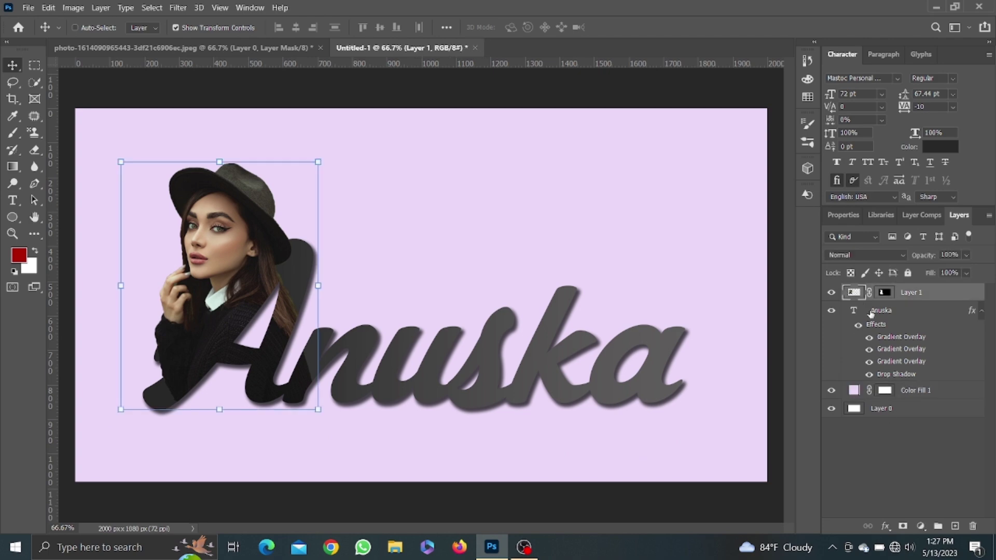
{"action": "left_click", "coordinate": [871, 311], "text": "ctrl"}
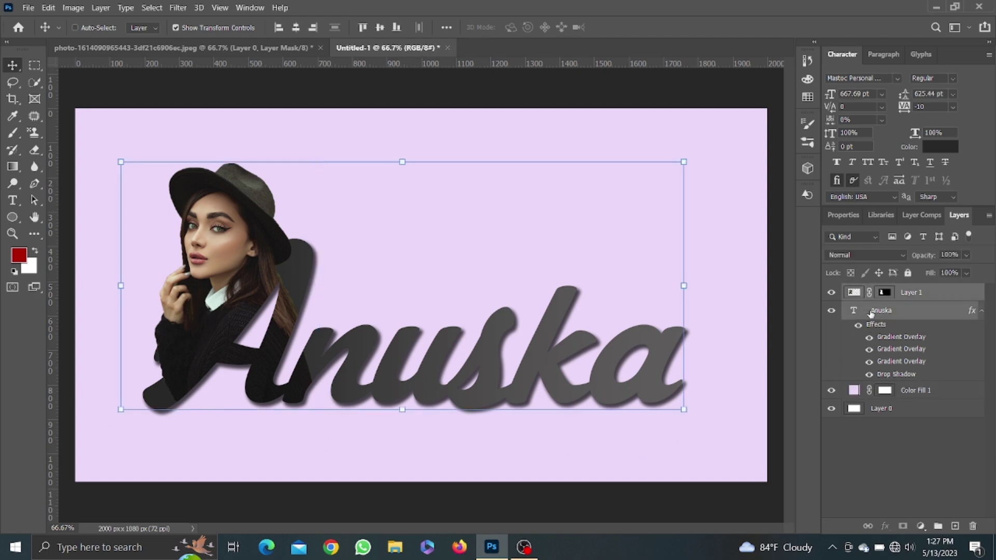
{"action": "key", "text": "ctrl+g"}
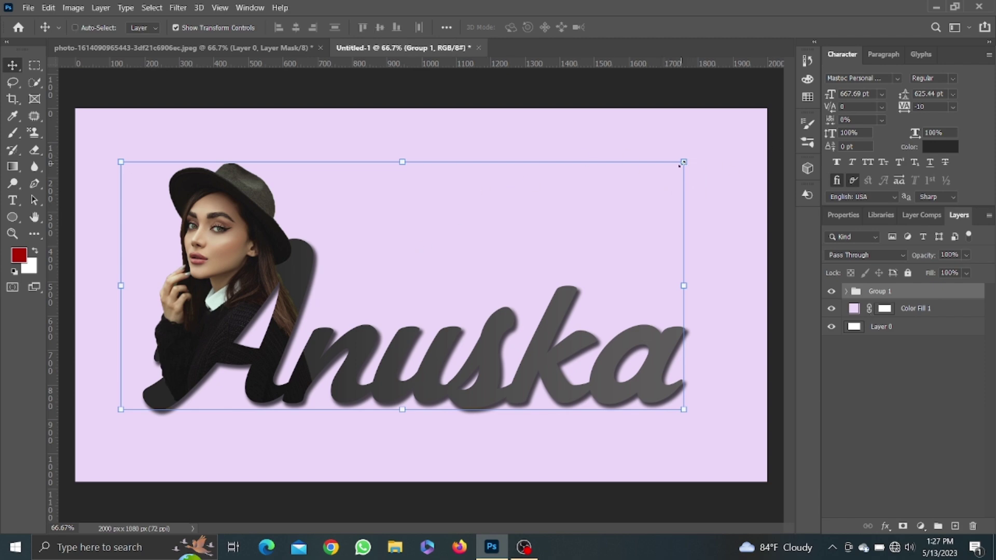
Step: Scale Group 1 to about 74% and centre it on the canvas
{"action": "left_click_drag", "start_coordinate": [681, 164], "coordinate": [540, 229]}
{"action": "mouse_move", "coordinate": [426, 345]}
{"action": "left_mouse_down"}
{"action": "mouse_move", "coordinate": [498, 322]}
{"action": "mouse_move", "coordinate": [501, 331]}
{"action": "left_mouse_up"}
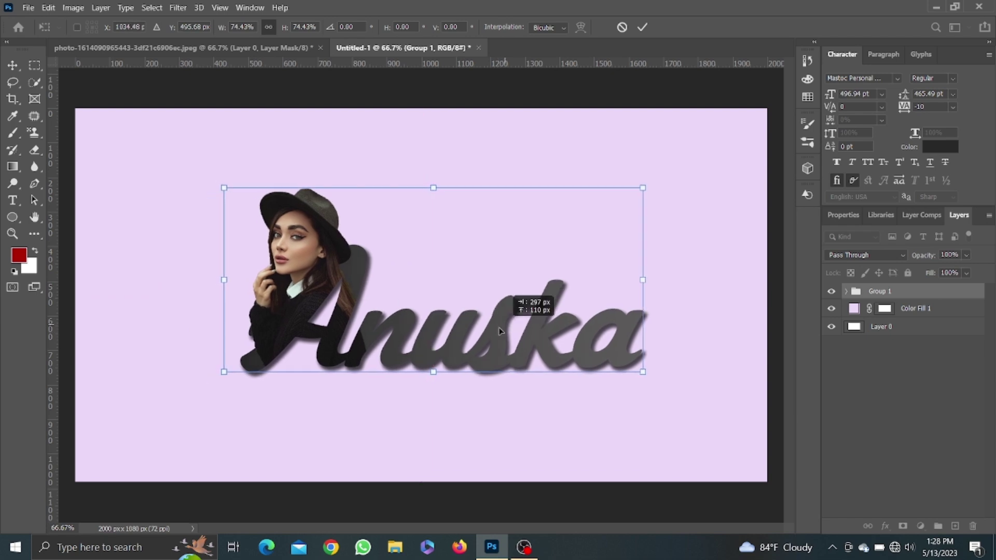
{"action": "left_click_drag", "start_coordinate": [500, 331], "coordinate": [495, 332]}
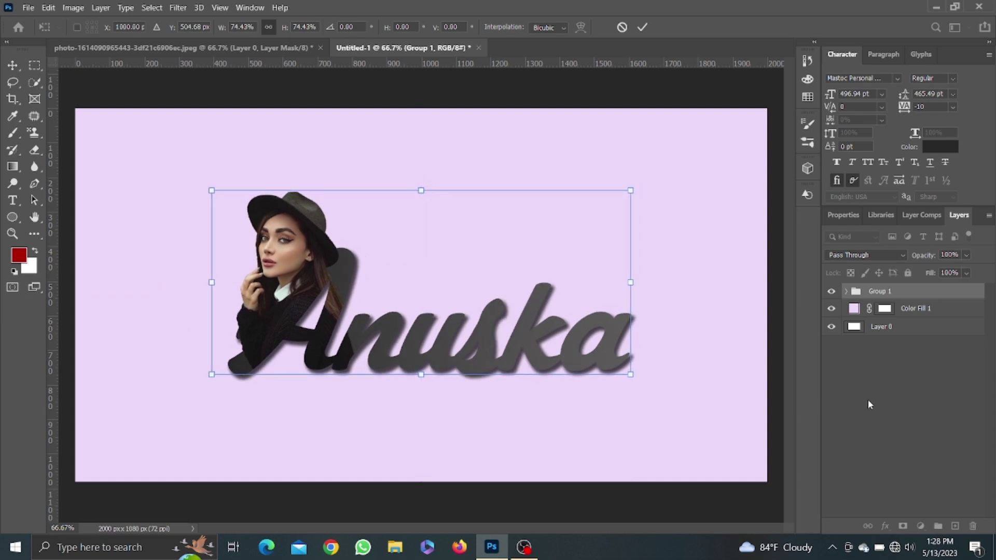
{"action": "left_click", "coordinate": [867, 404]}
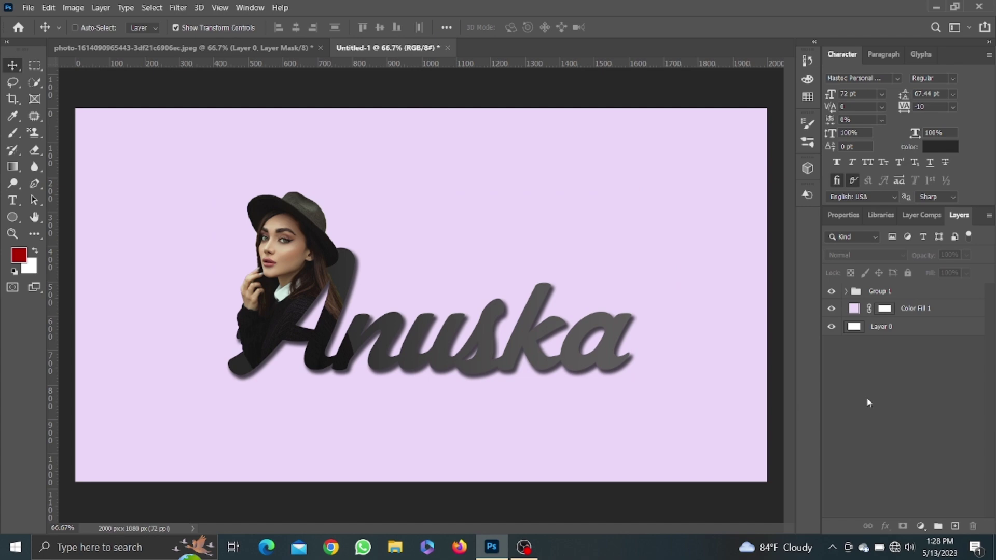
{"action": "scroll", "coordinate": [294, 273], "scroll_direction": "up", "scroll_amount": 2}
{"action": "scroll", "coordinate": [293, 261], "scroll_direction": "up", "scroll_amount": 3}
{"action": "scroll", "coordinate": [293, 261], "scroll_direction": "up", "scroll_amount": 3}
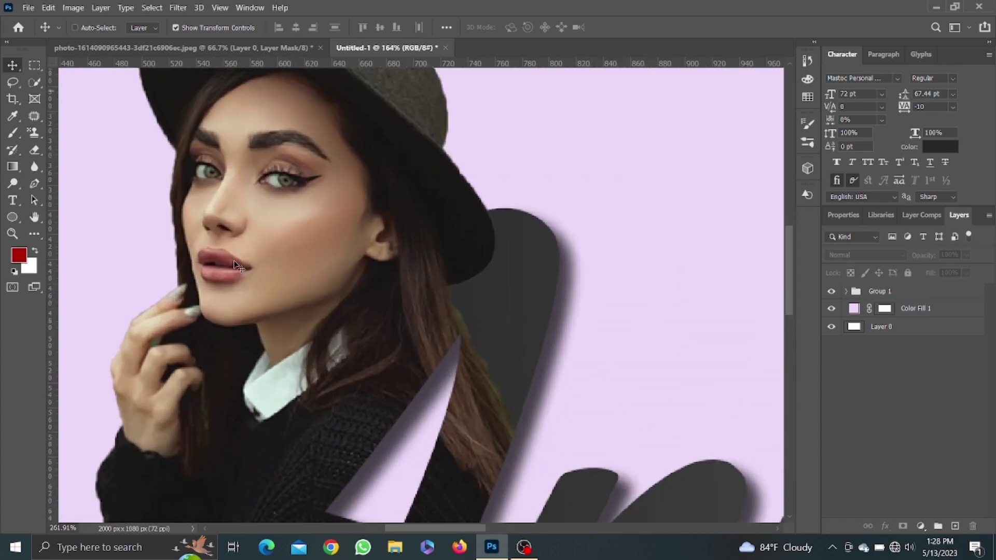
{"action": "scroll", "coordinate": [235, 266], "scroll_direction": "up", "scroll_amount": 2}
{"action": "scroll", "coordinate": [236, 266], "scroll_direction": "down", "scroll_amount": 2}
{"action": "scroll", "coordinate": [236, 252], "scroll_direction": "down", "scroll_amount": 3}
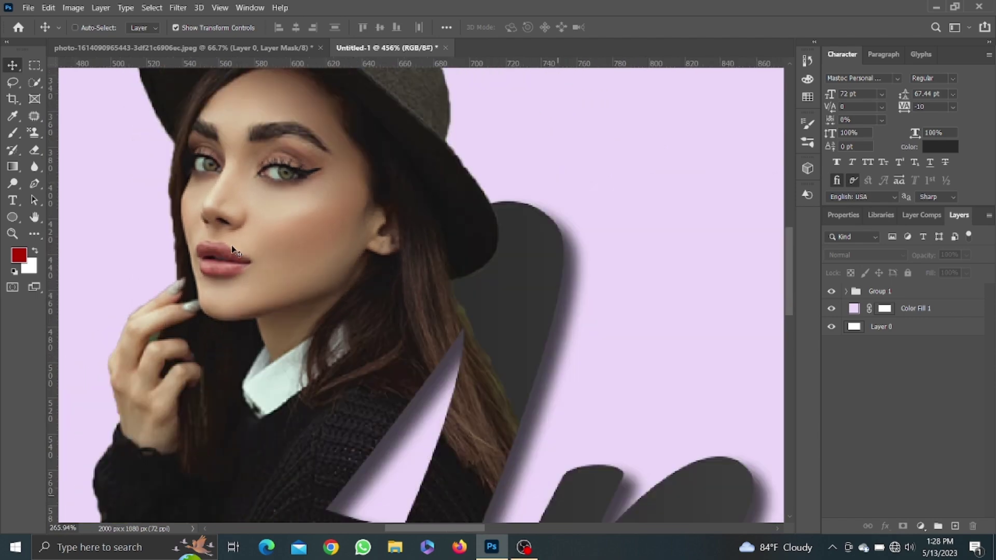
{"action": "scroll", "coordinate": [237, 252], "scroll_direction": "down", "scroll_amount": 3}
{"action": "scroll", "coordinate": [233, 250], "scroll_direction": "down", "scroll_amount": 2}
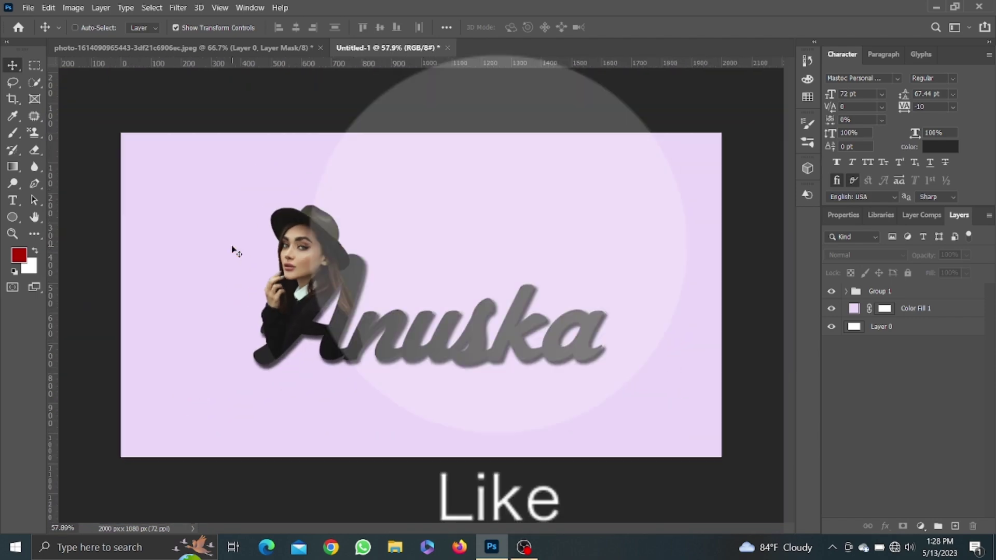